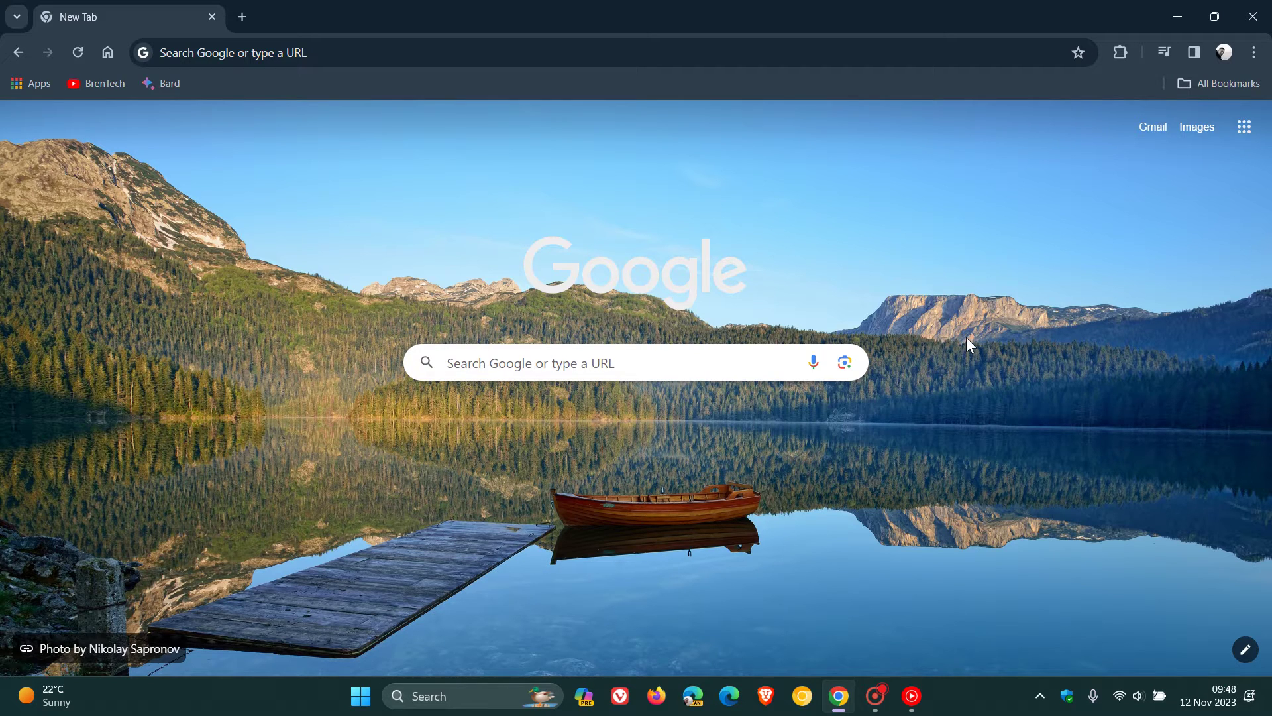
# Look over the tab search list and Chrome's main menu, closing each without changes.
pyautogui.click(18, 17)
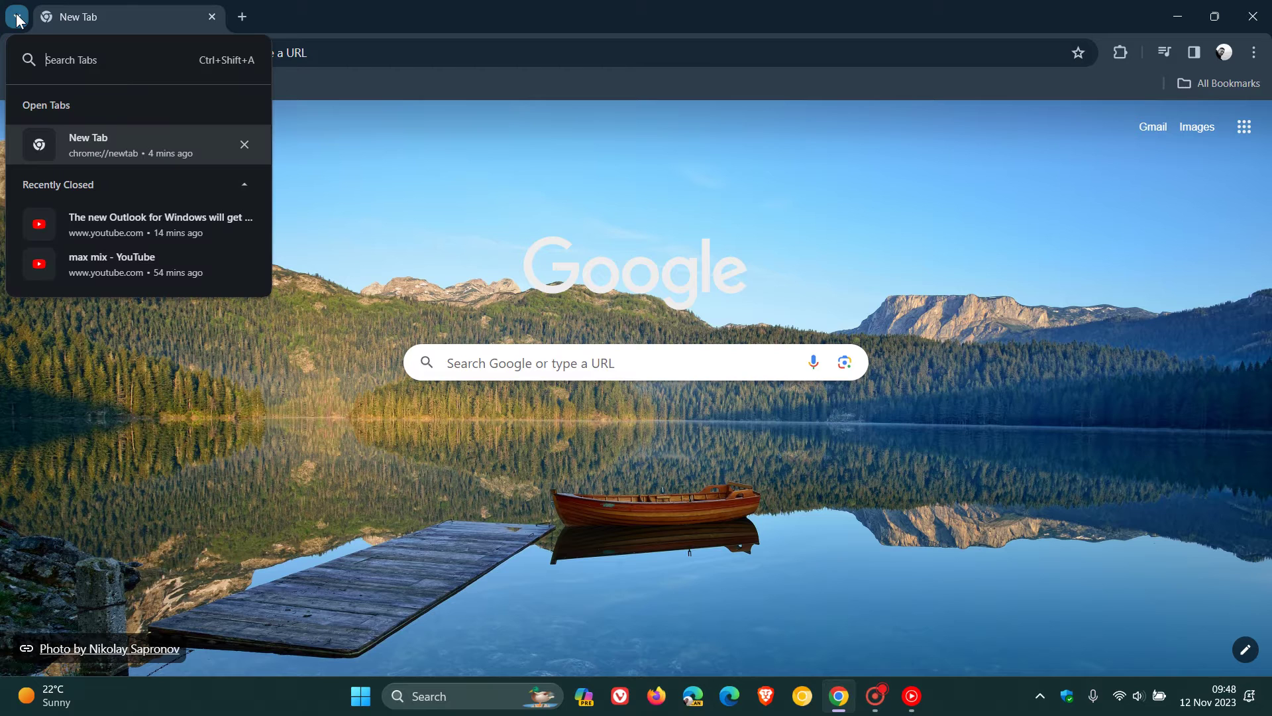
pyautogui.click(953, 274)
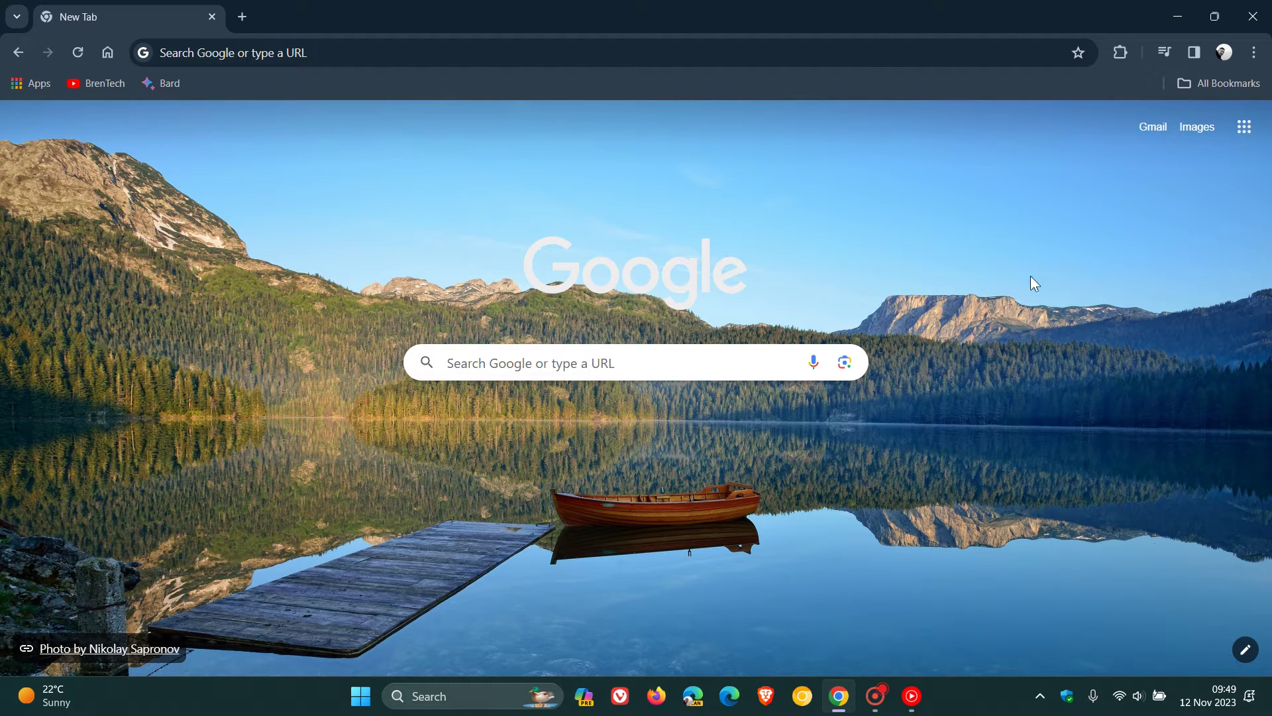
pyautogui.click(1253, 52)
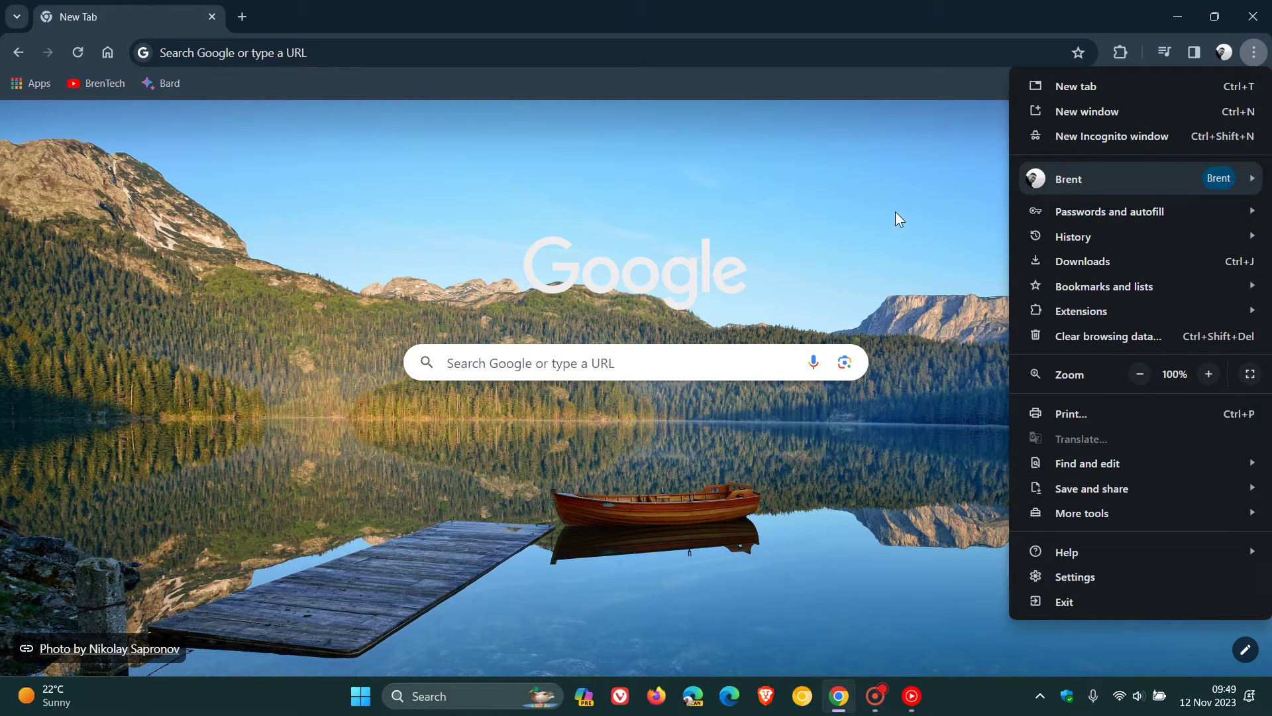
pyautogui.click(901, 233)
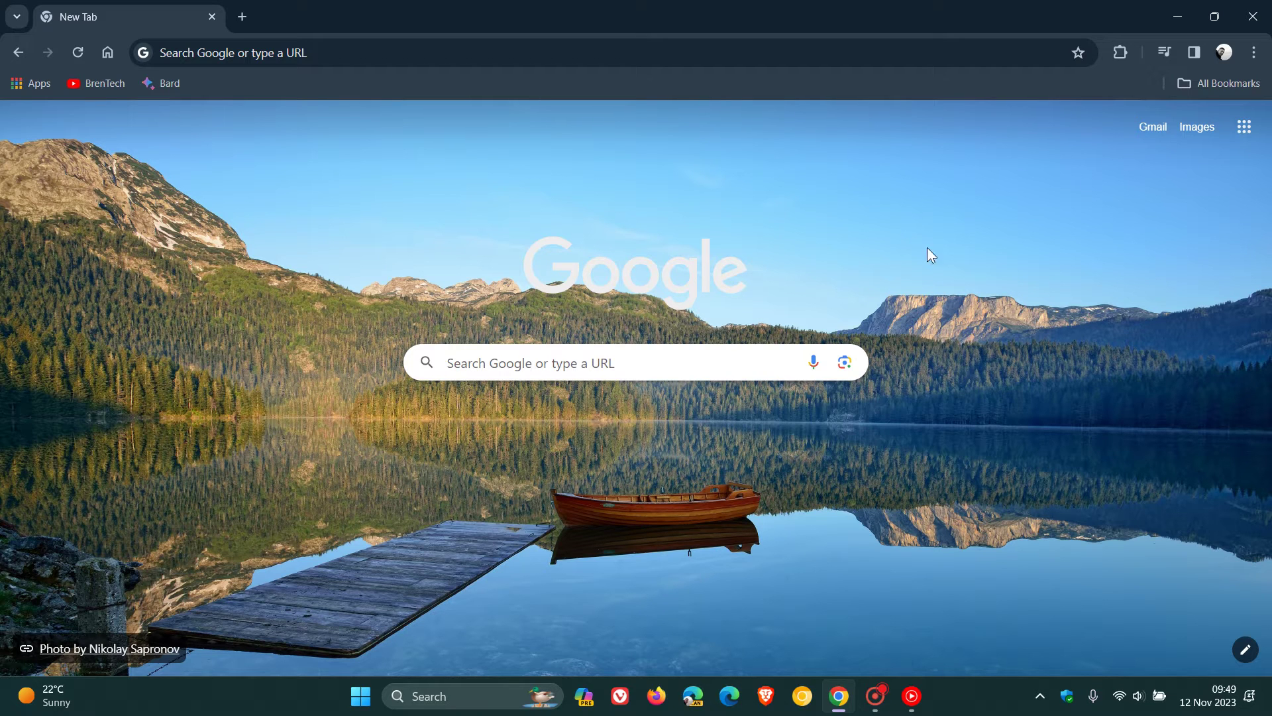
# Open Reading mode in the side panel, widen it, and try Bookmarks and Reading list before returning to Reading mode.
pyautogui.click(1193, 53)
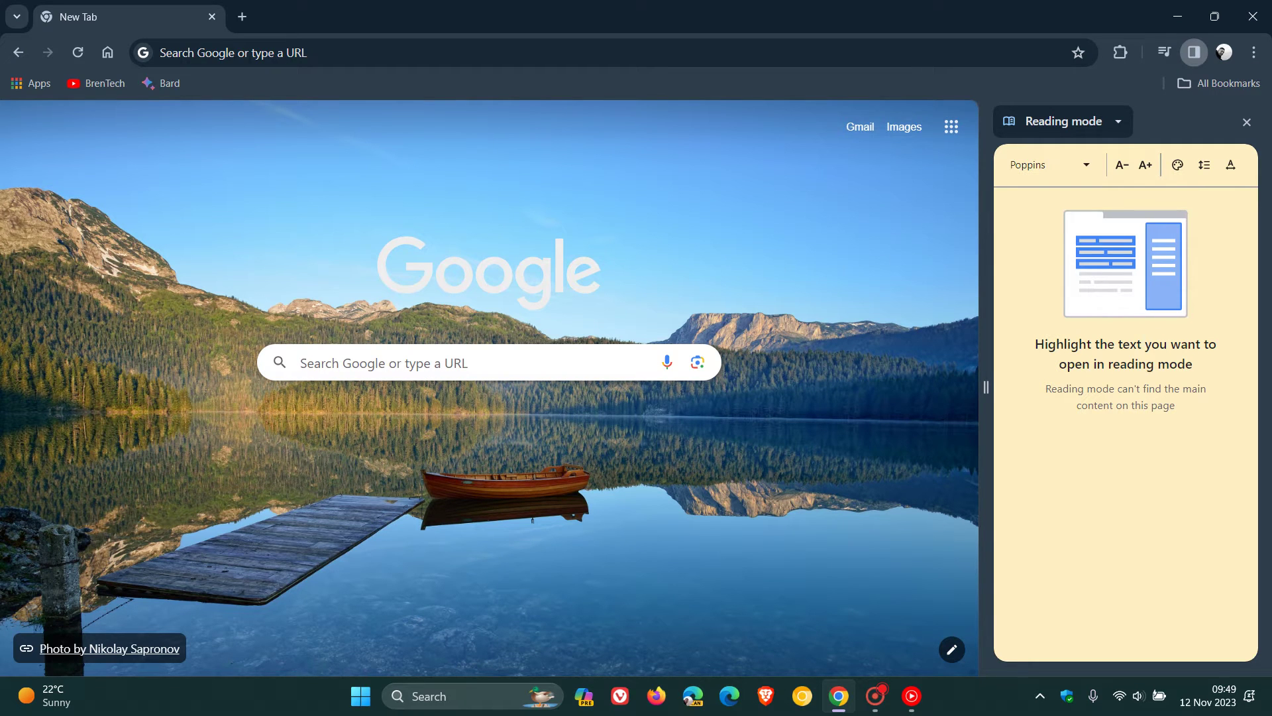
pyautogui.moveTo(987, 387); pyautogui.dragTo(879, 389)
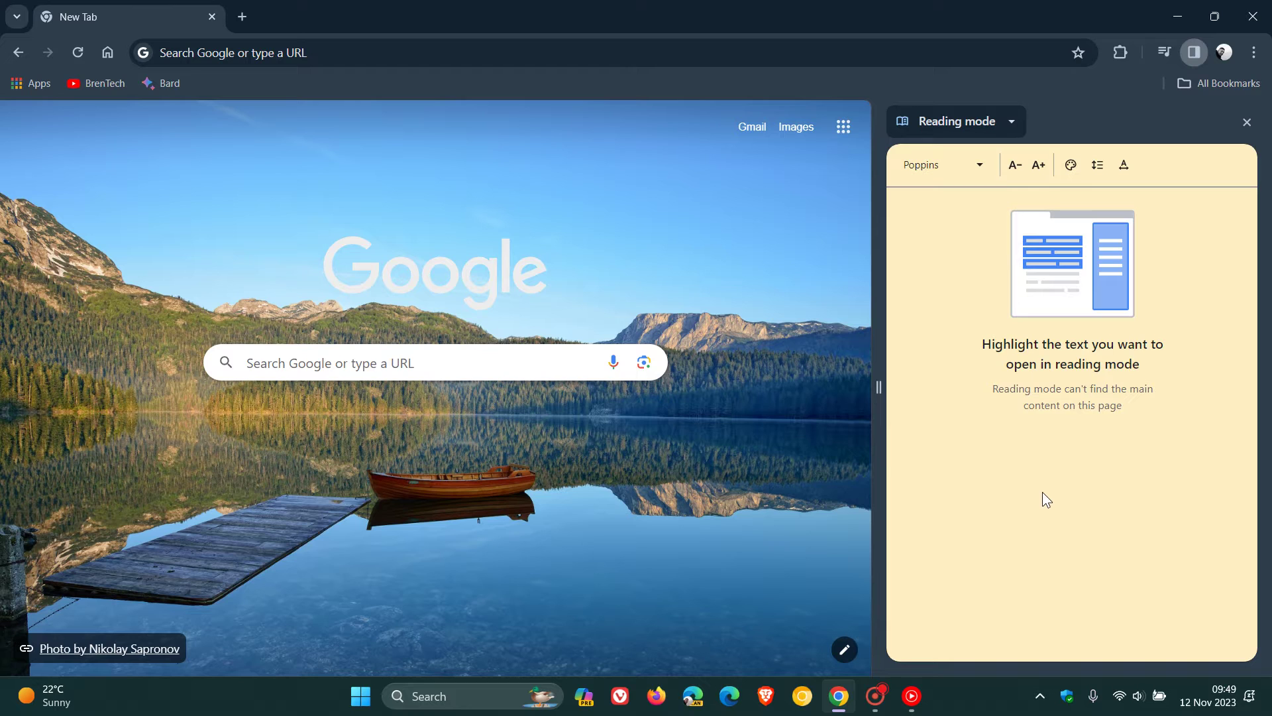
pyautogui.click(1003, 122)
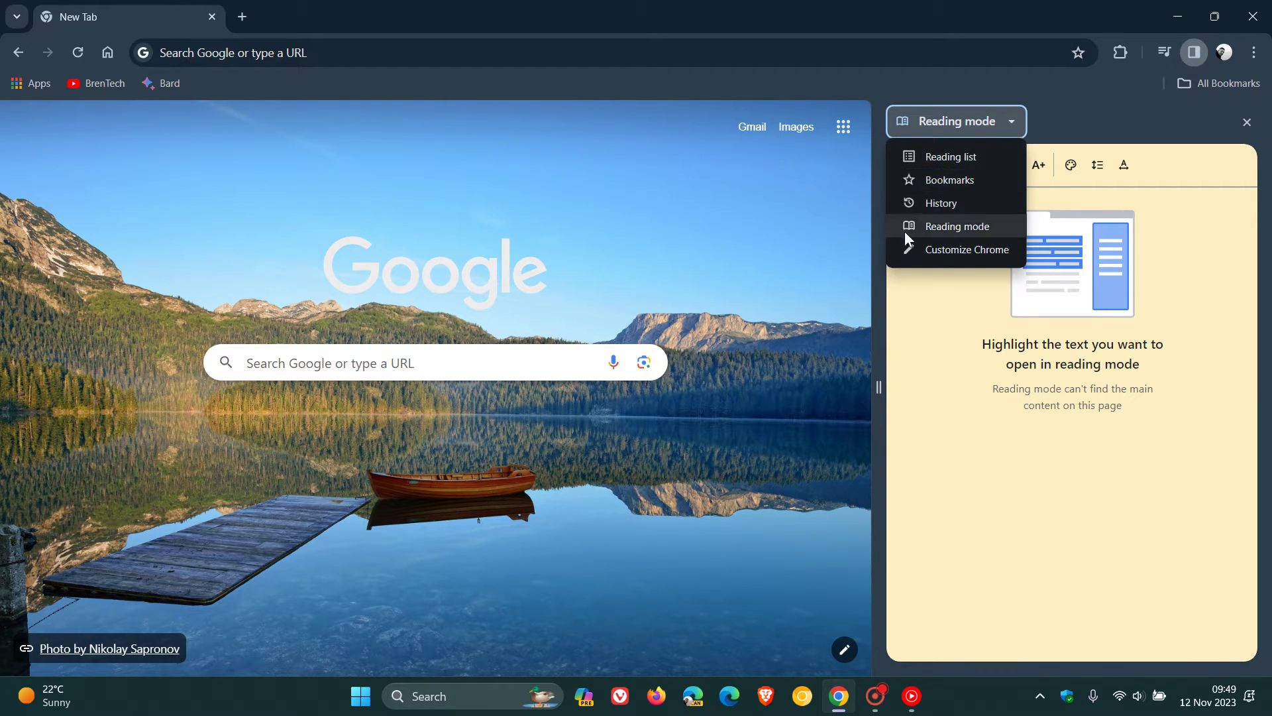
pyautogui.click(946, 181)
pyautogui.click(952, 125)
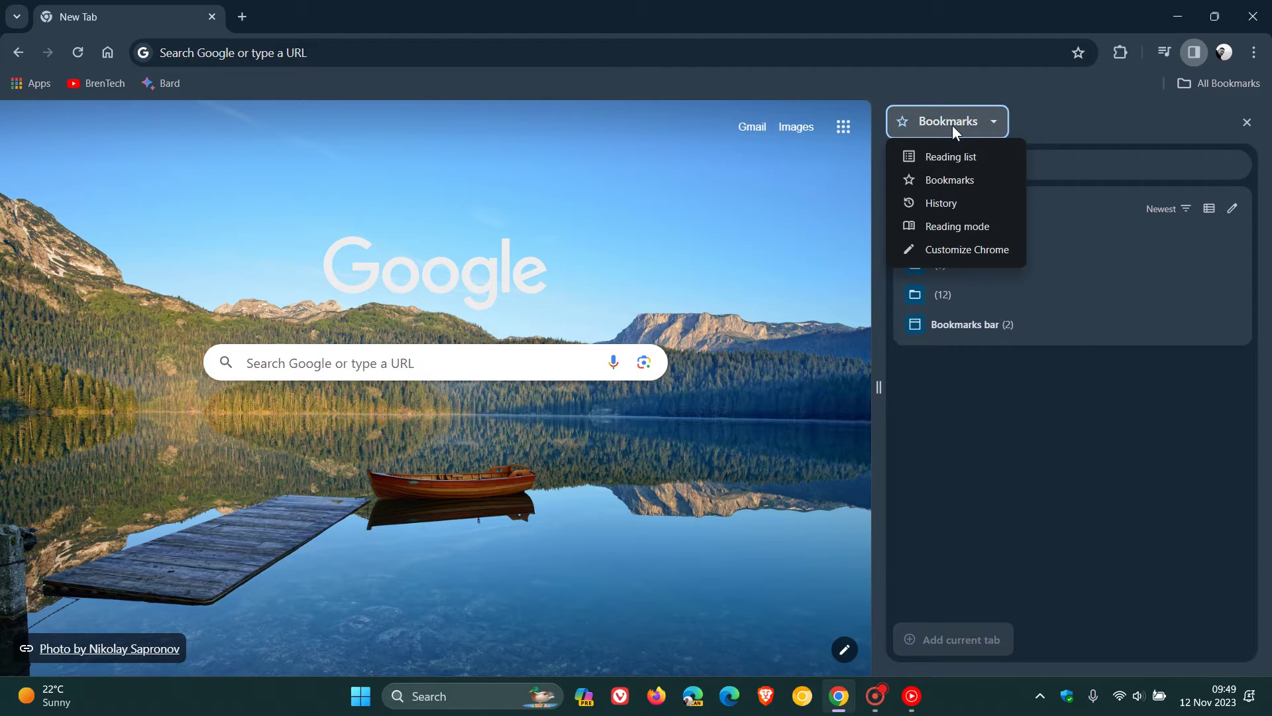
pyautogui.click(952, 157)
pyautogui.click(953, 122)
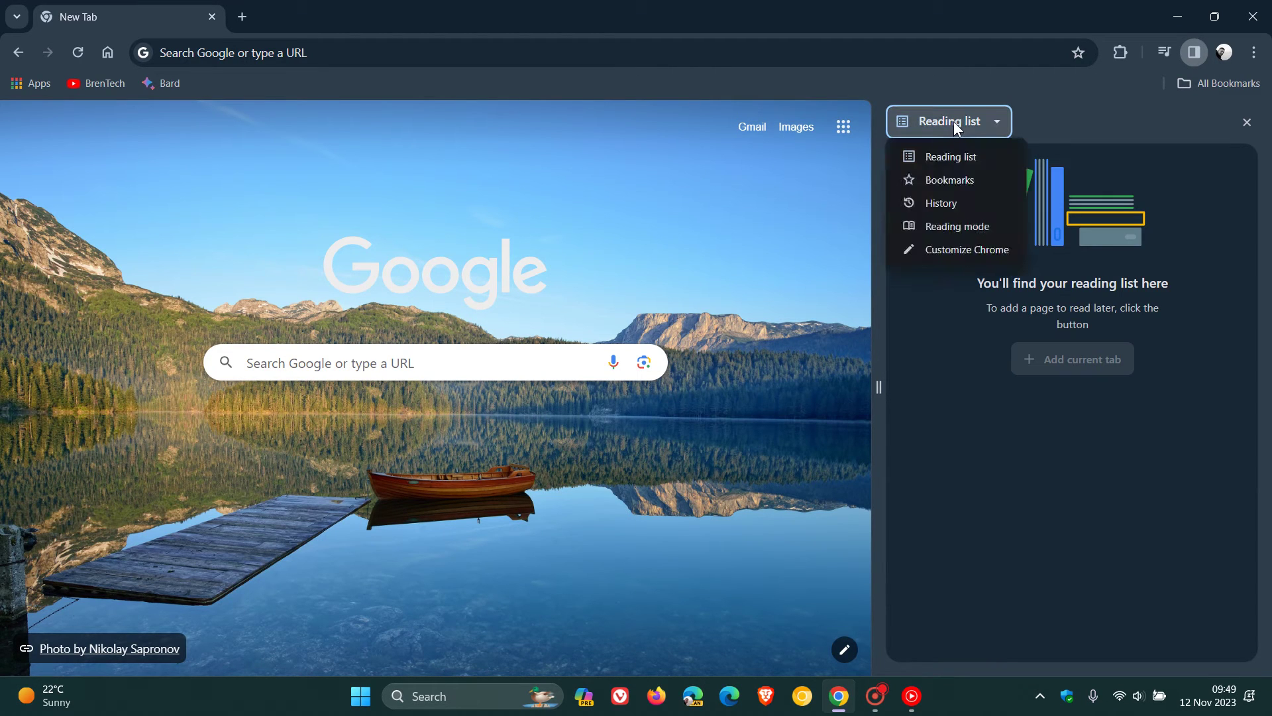
pyautogui.click(957, 226)
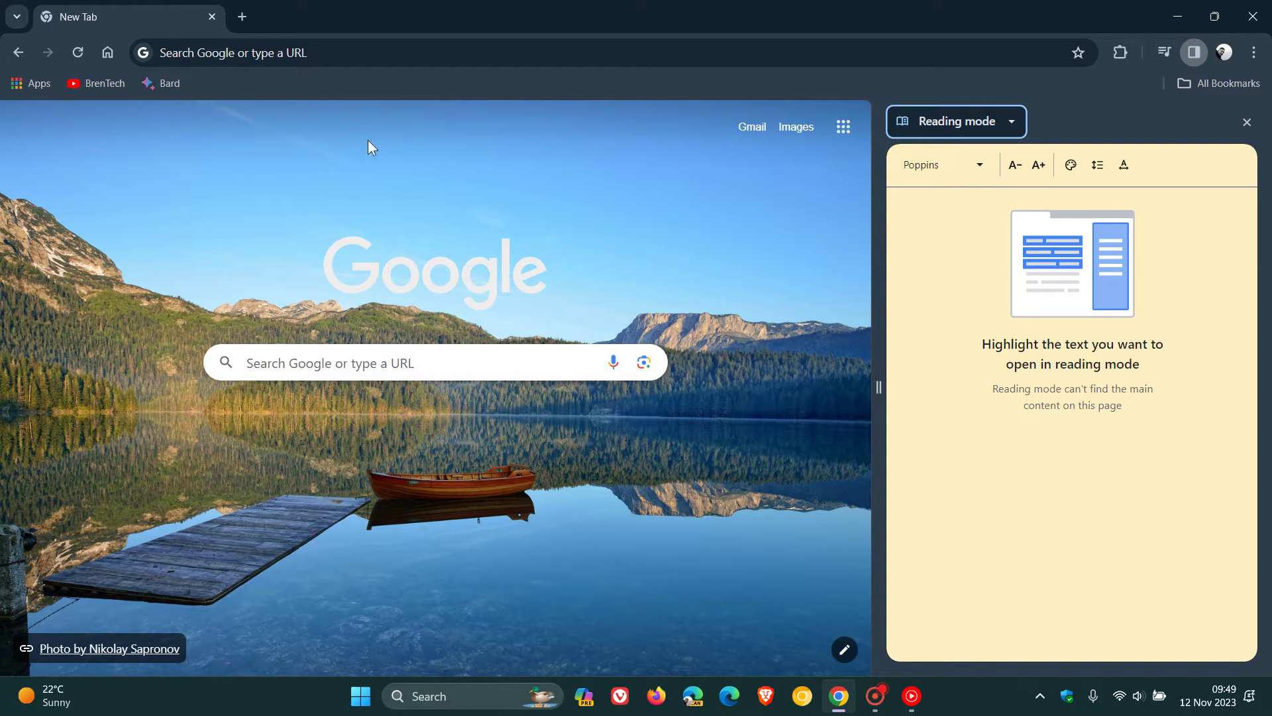
# Go to Wikipedia via 'wik' and open the featured Tunic (video game) article.
pyautogui.click(290, 50)
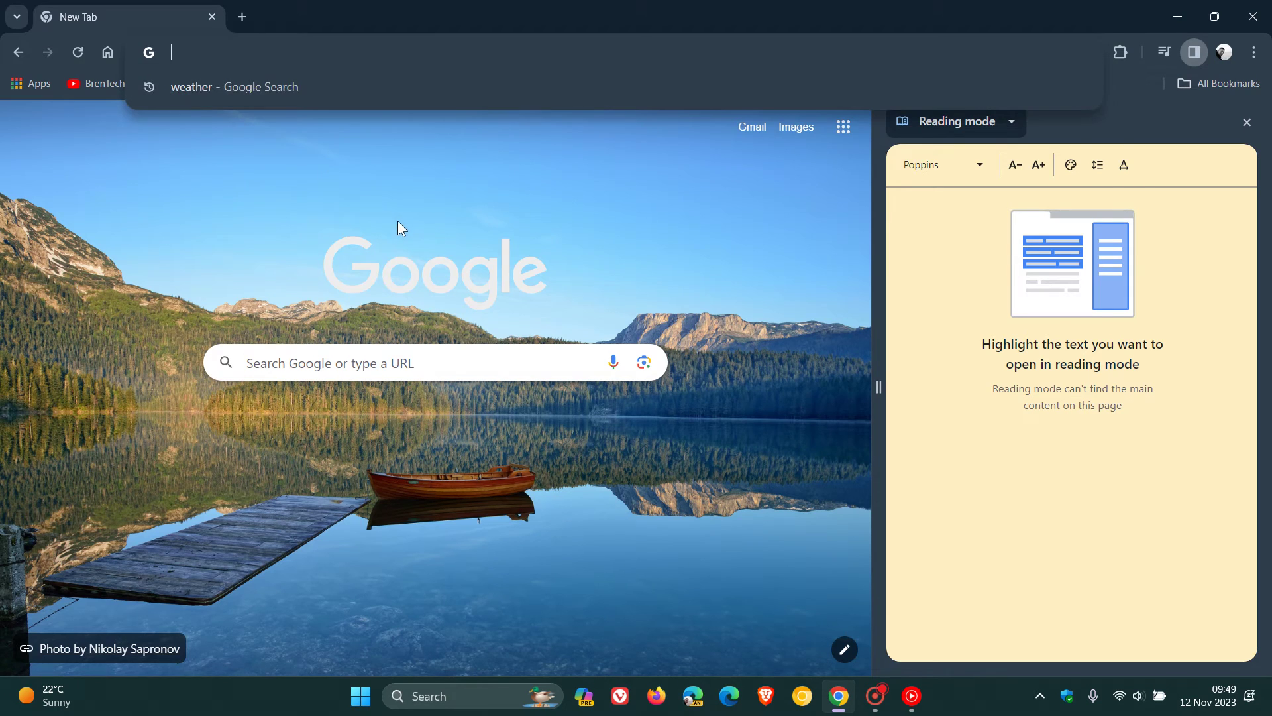
pyautogui.write('wiki')
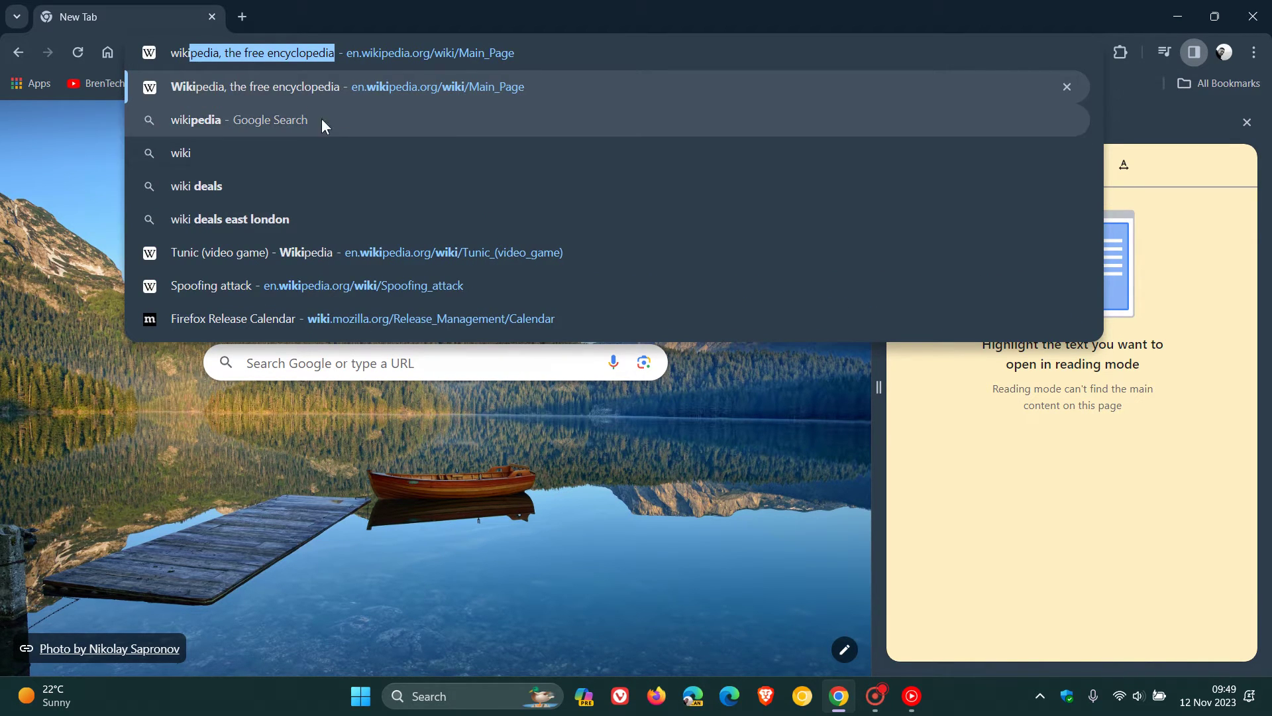
pyautogui.click(297, 89)
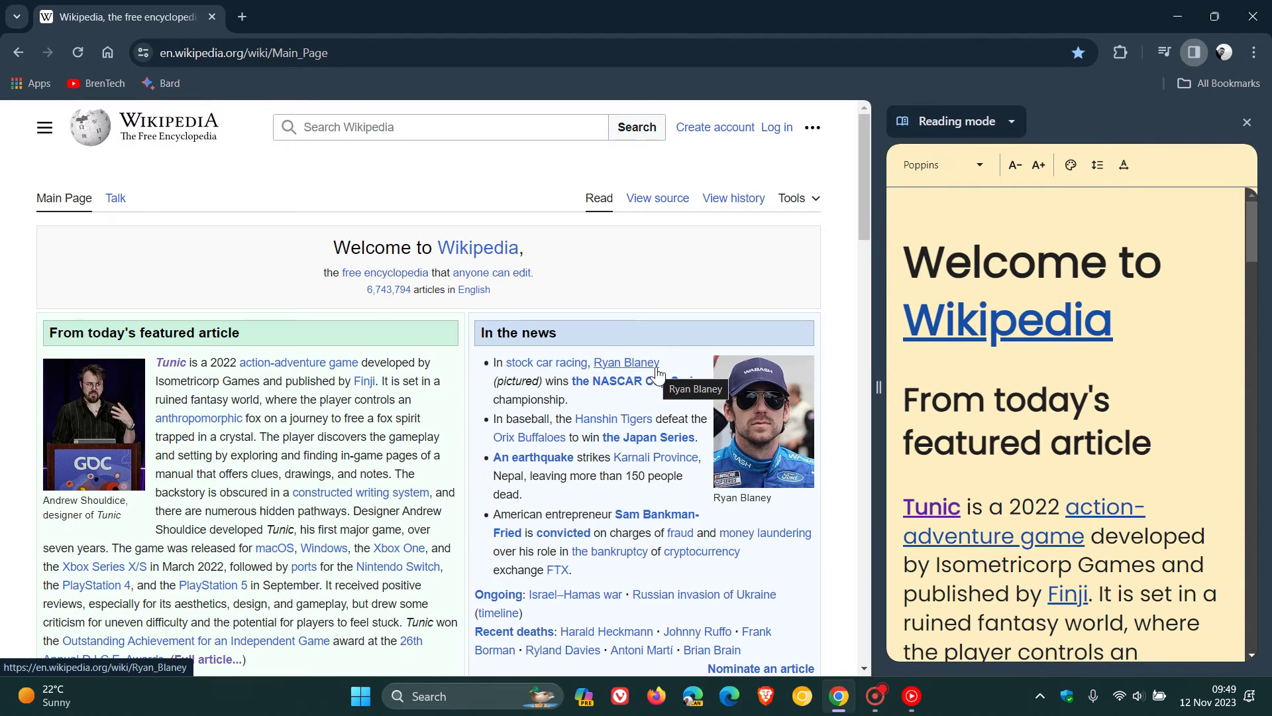
pyautogui.click(170, 363)
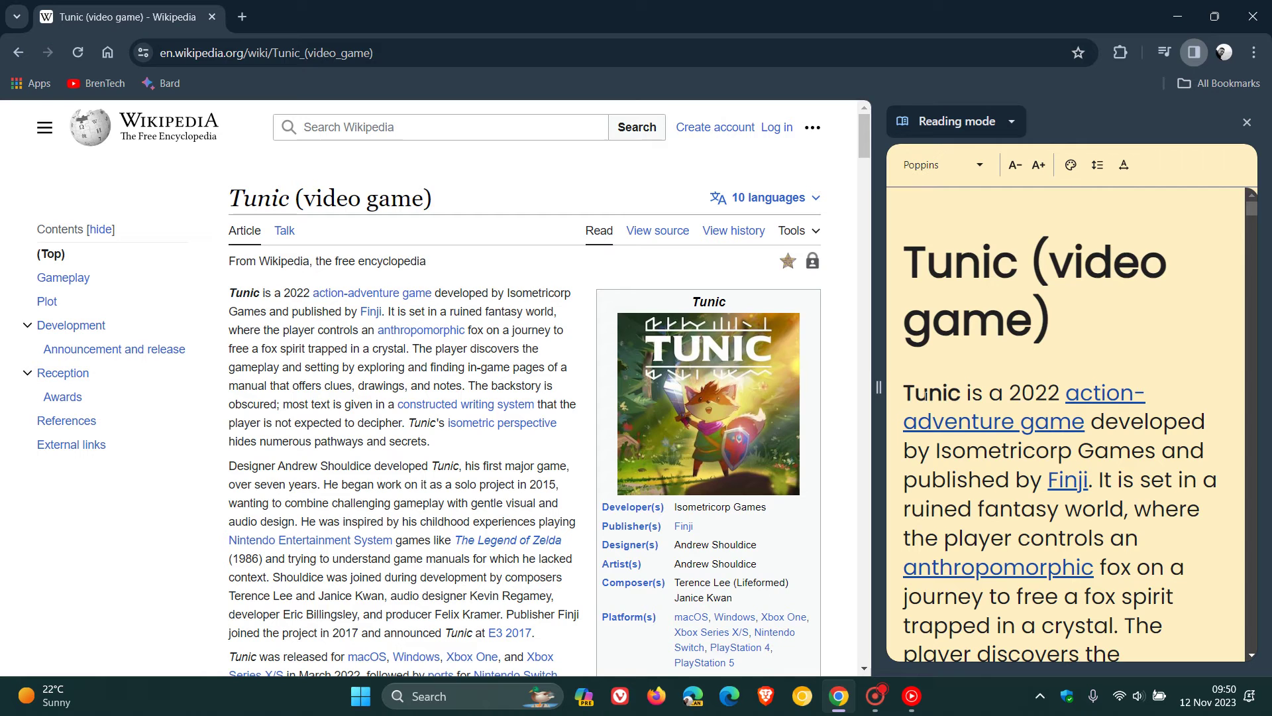
# Widen the Reading mode panel further and scroll through the article's text.
pyautogui.moveTo(878, 389); pyautogui.dragTo(812, 393)
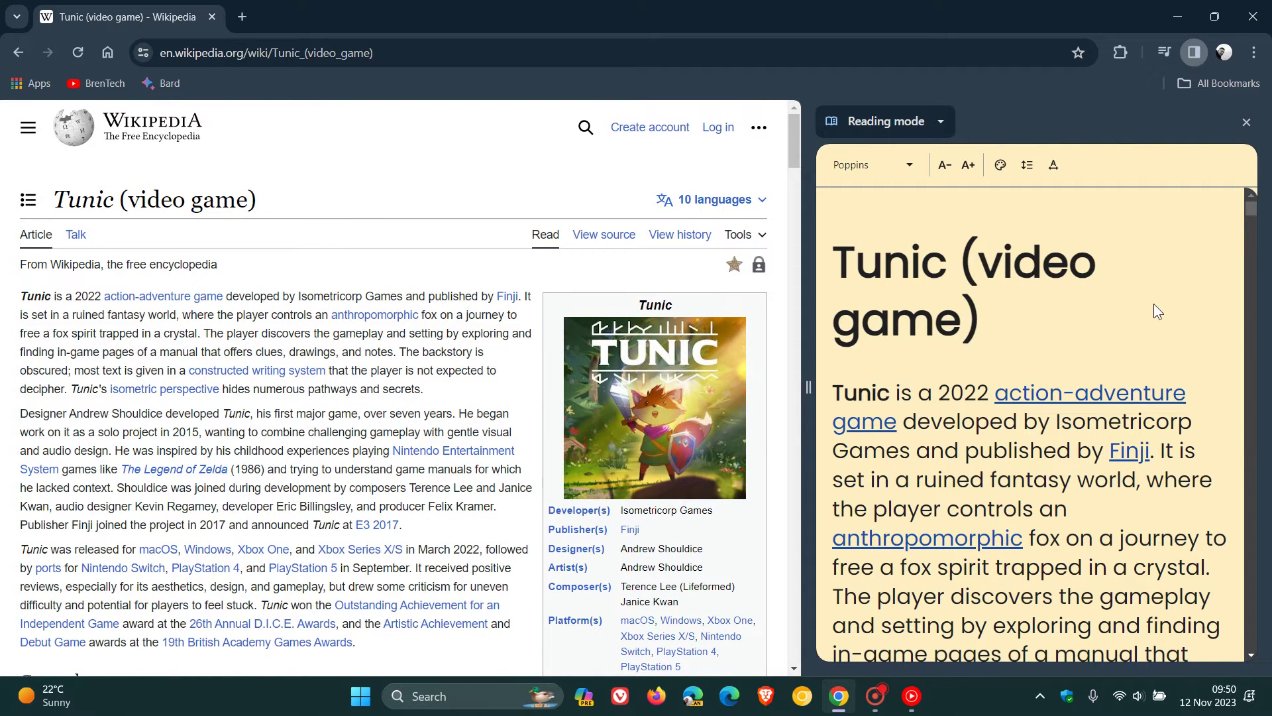
pyautogui.scroll(-4, 1155, 305)
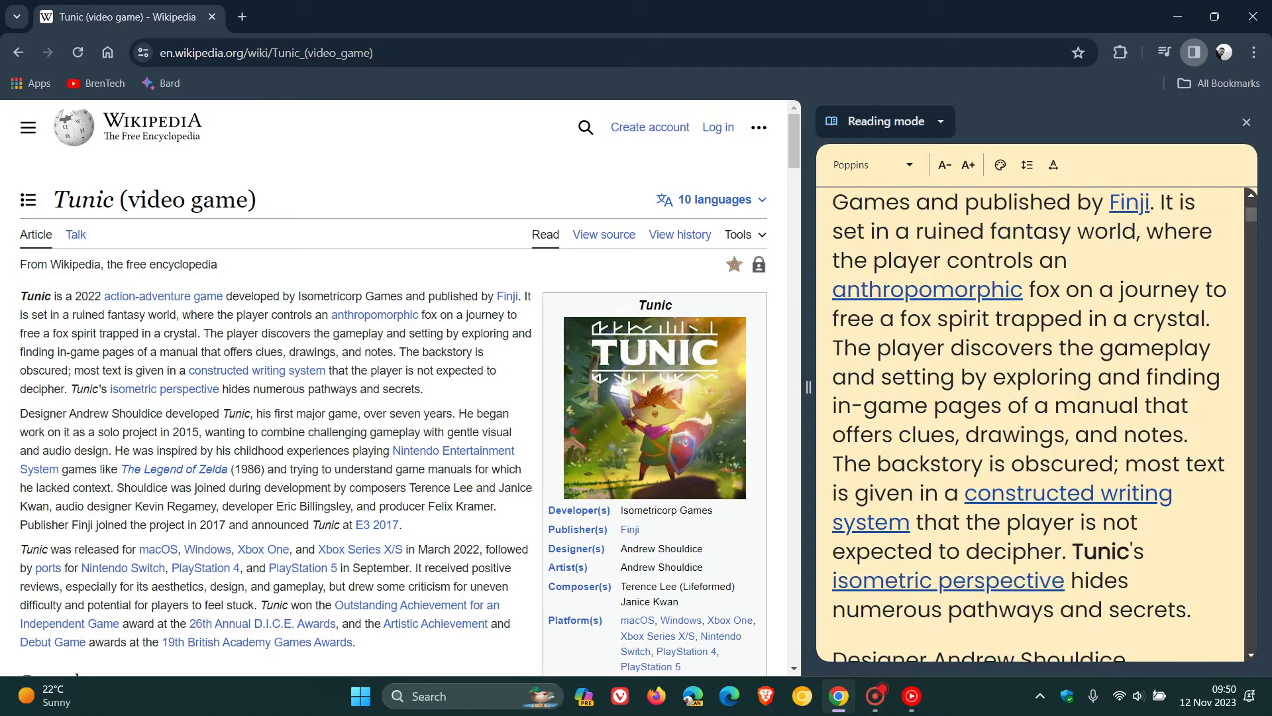
pyautogui.scroll(-8, 1033, 424)
pyautogui.scroll(-18, 1034, 424)
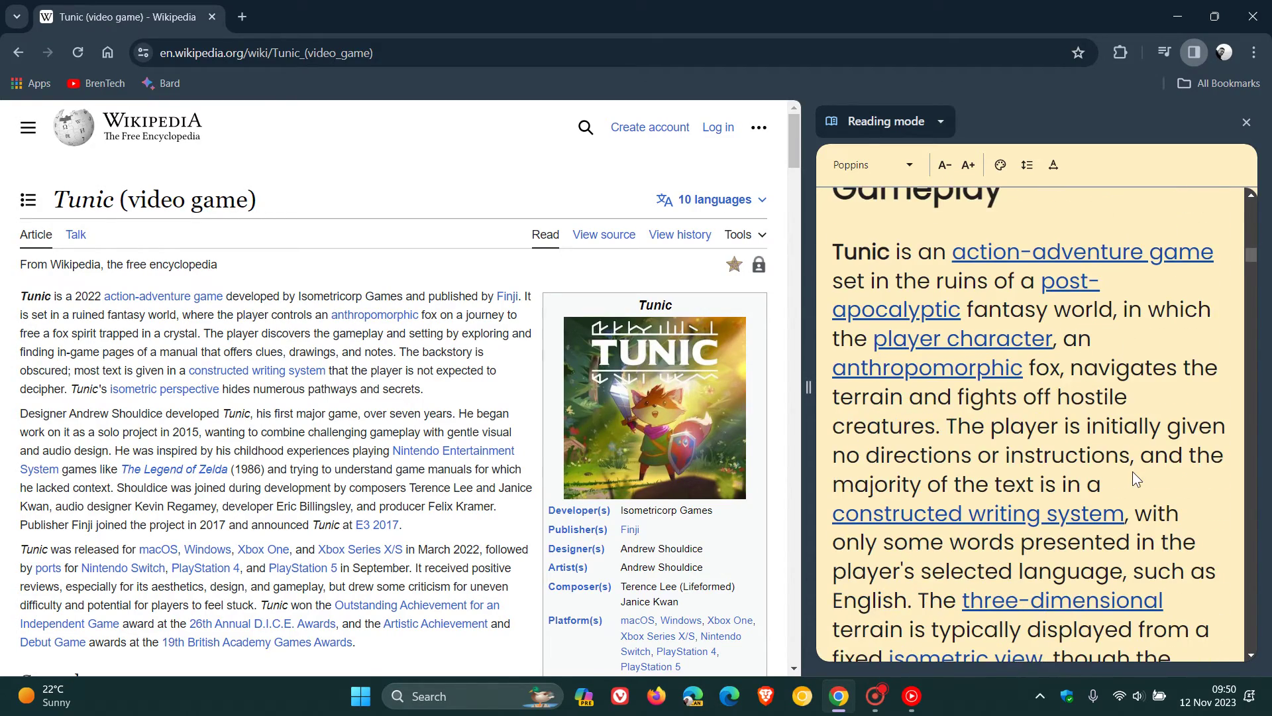
pyautogui.scroll(12, 1133, 478)
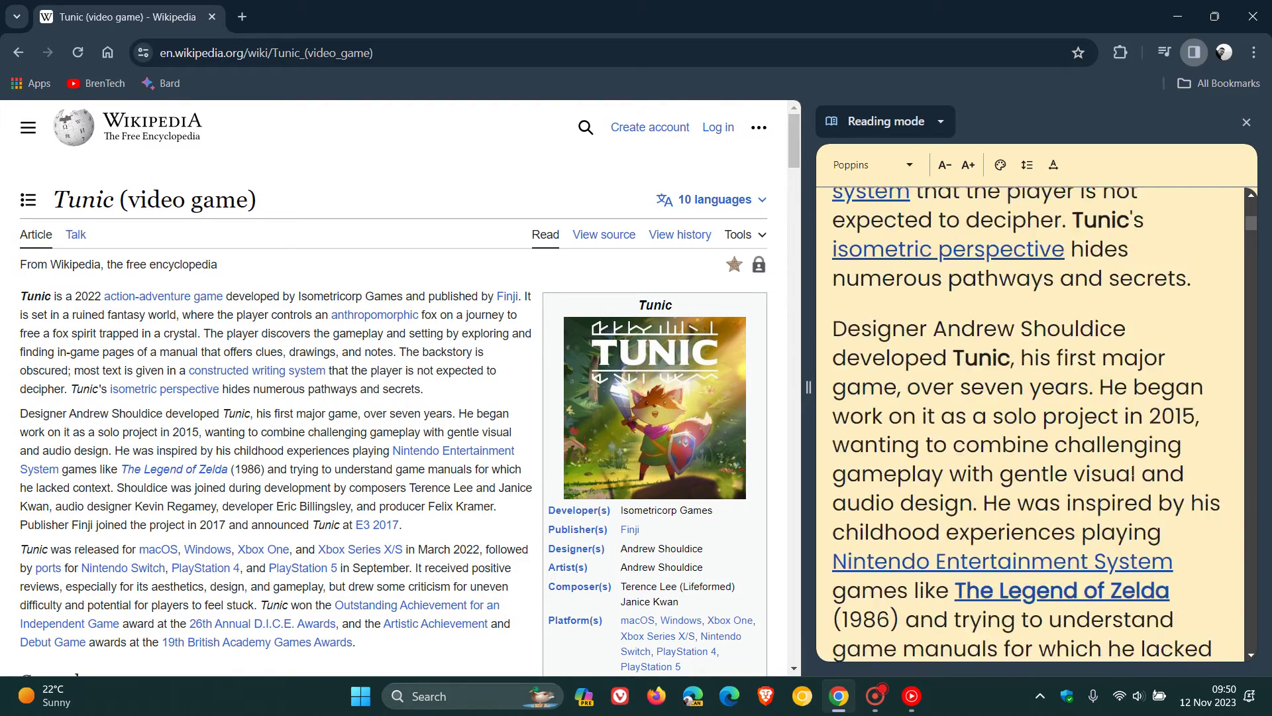
pyautogui.scroll(10, 1133, 478)
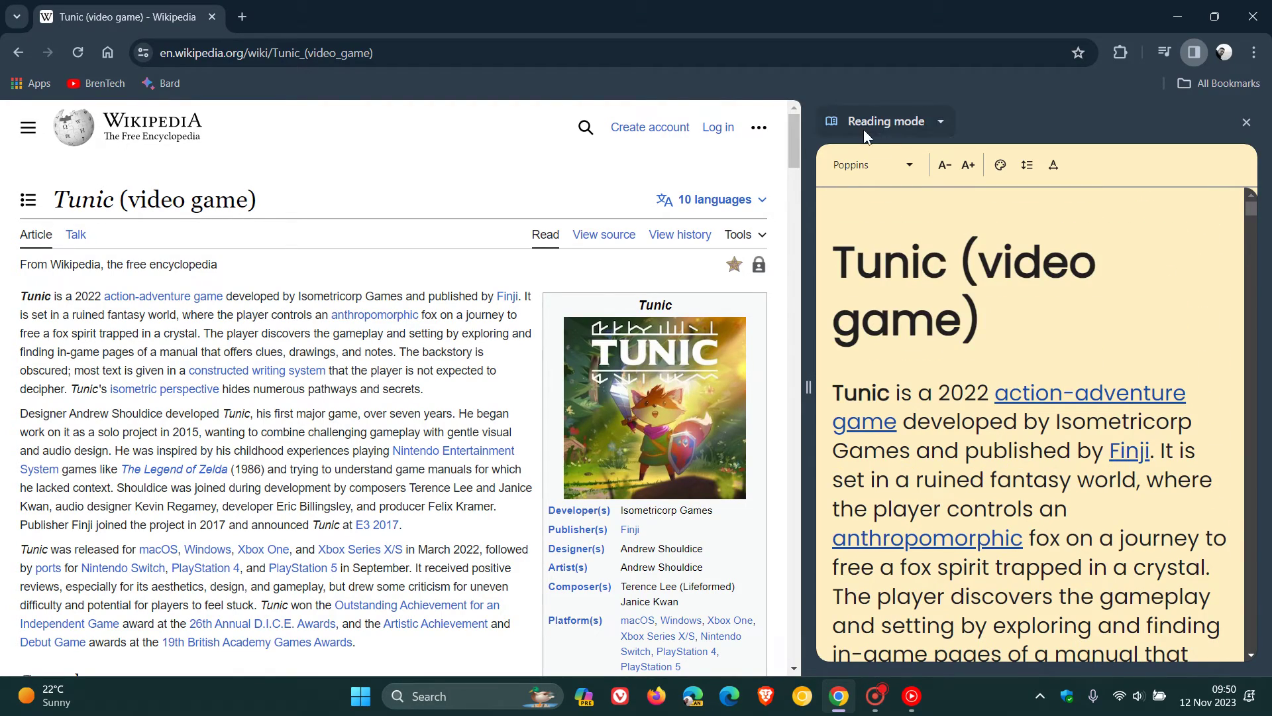
# Try the Serif font before returning to Poppins, then shrink and enlarge the text two steps each.
pyautogui.click(853, 168)
pyautogui.click(866, 240)
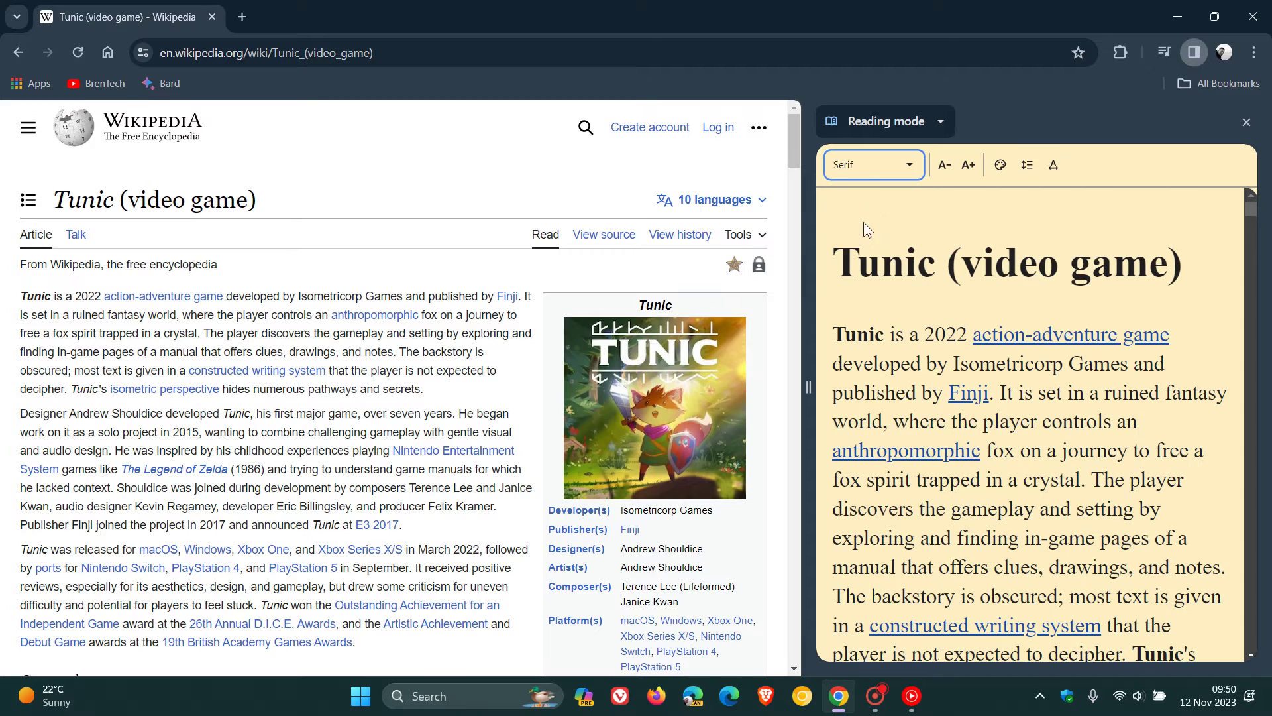
pyautogui.click(869, 164)
pyautogui.click(871, 201)
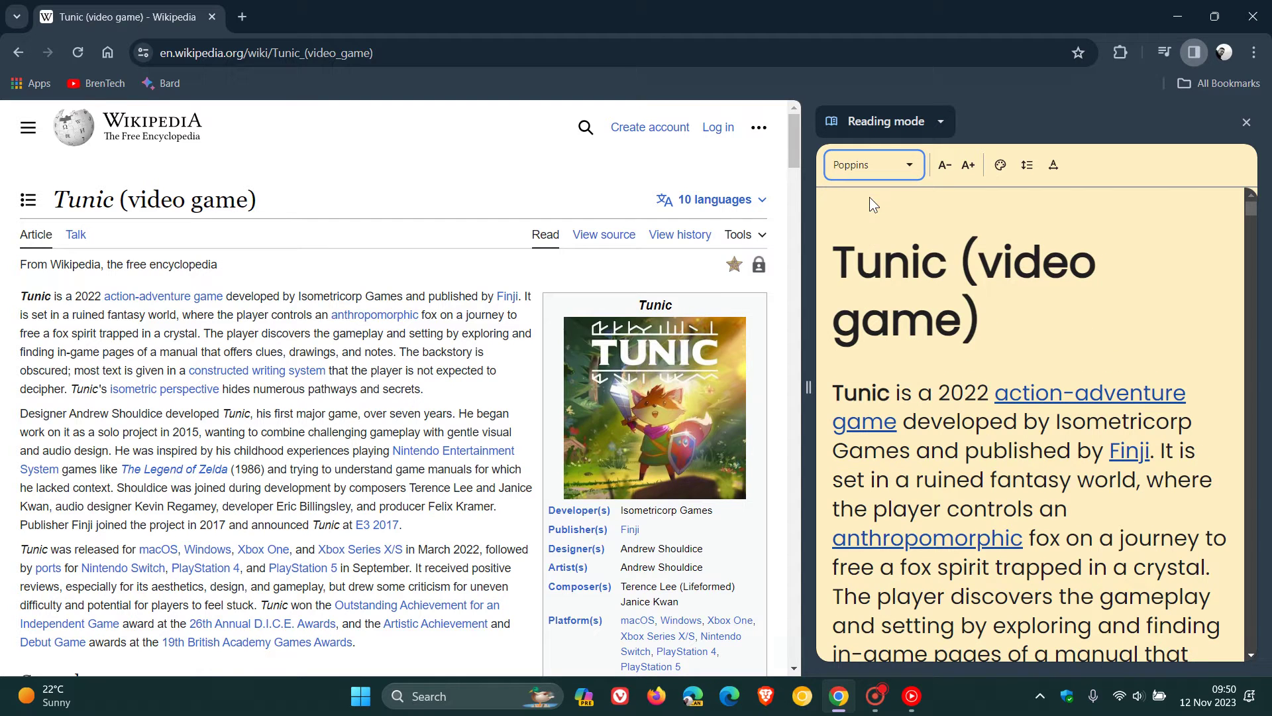
pyautogui.click(945, 166)
pyautogui.click(945, 168)
pyautogui.click(964, 167)
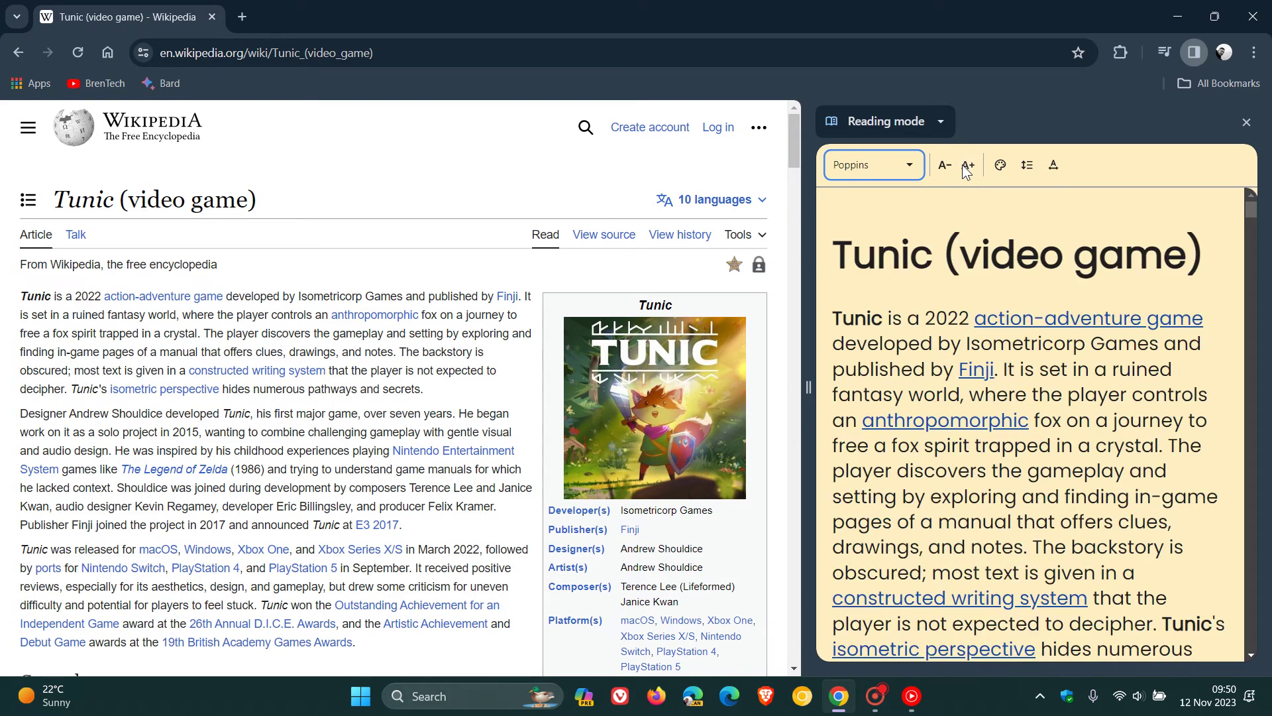
pyautogui.click(964, 167)
# Switch the reading panel's colour theme to blue, then back to yellow.
pyautogui.click(1002, 167)
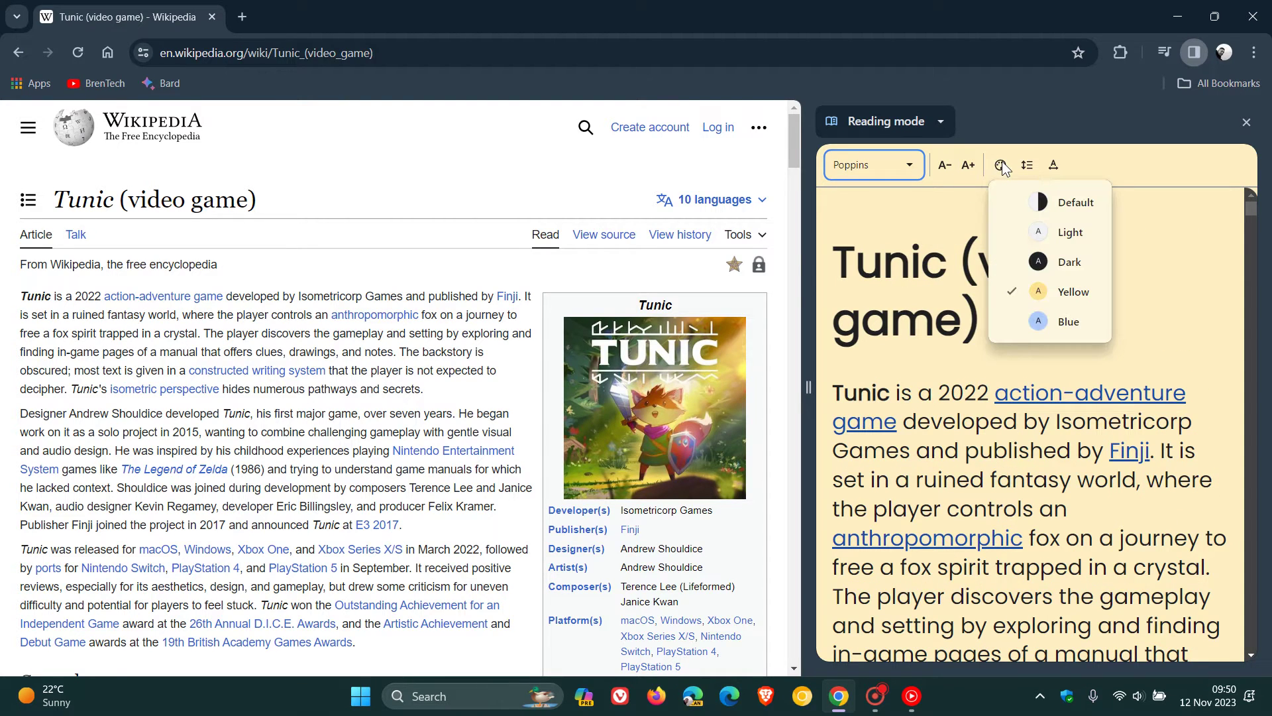
pyautogui.click(1060, 323)
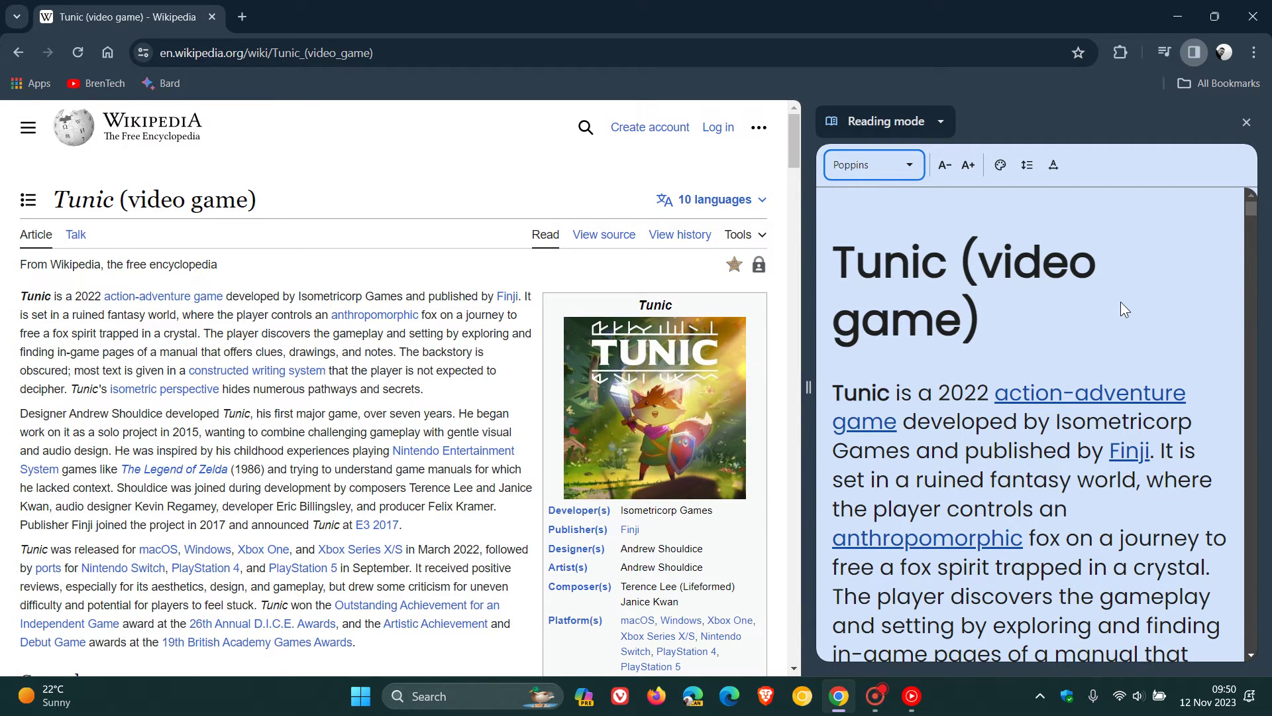
pyautogui.click(994, 168)
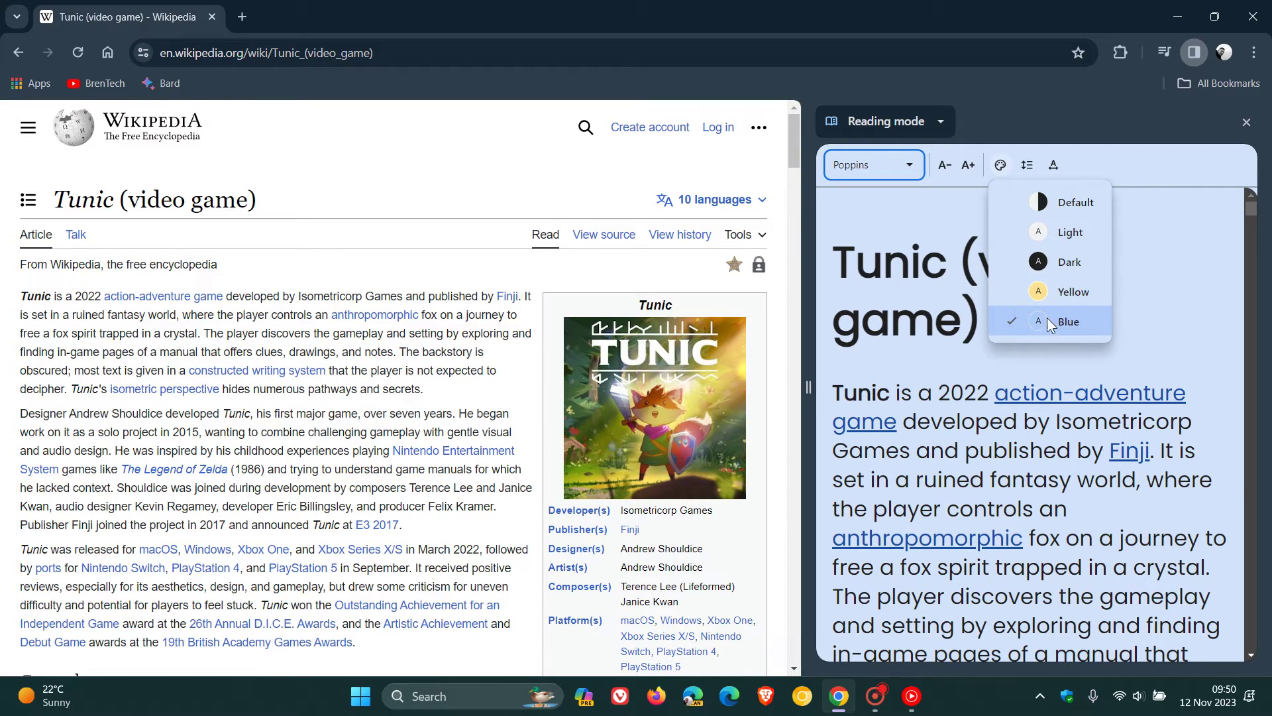
pyautogui.click(1059, 292)
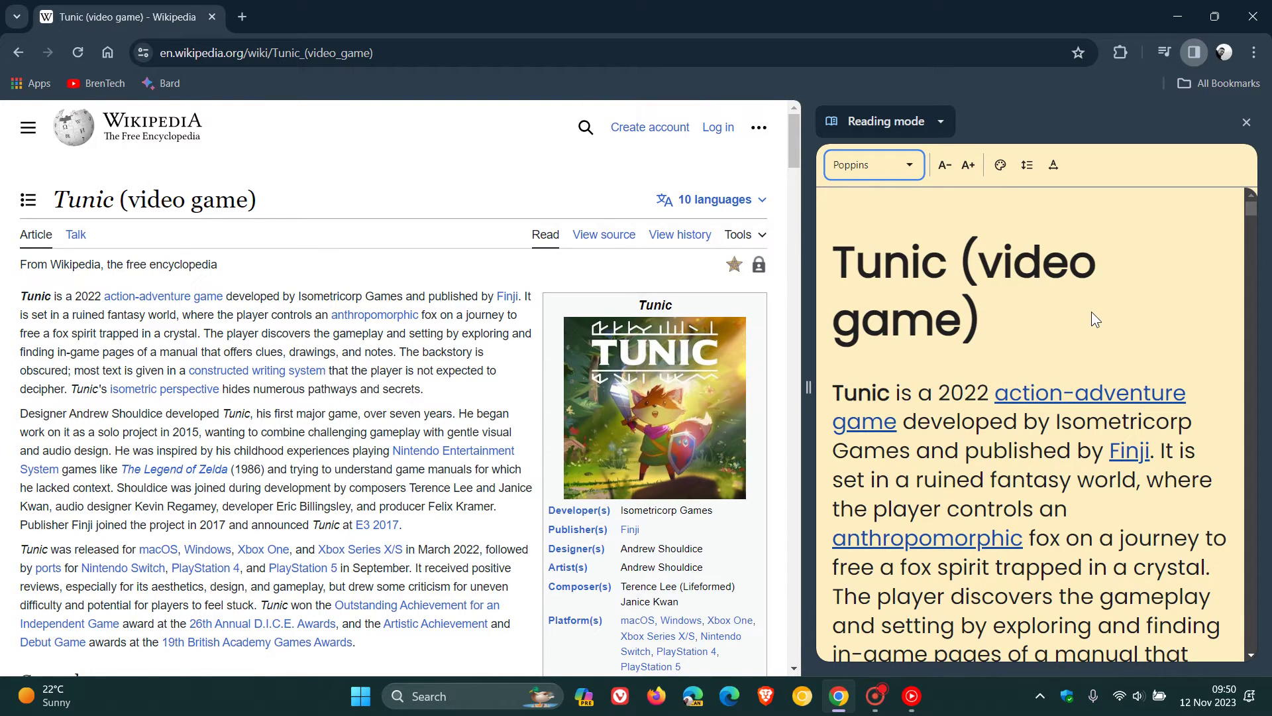
# Try Loose and Very loose line spacing, then set it back to Standard.
pyautogui.click(1027, 167)
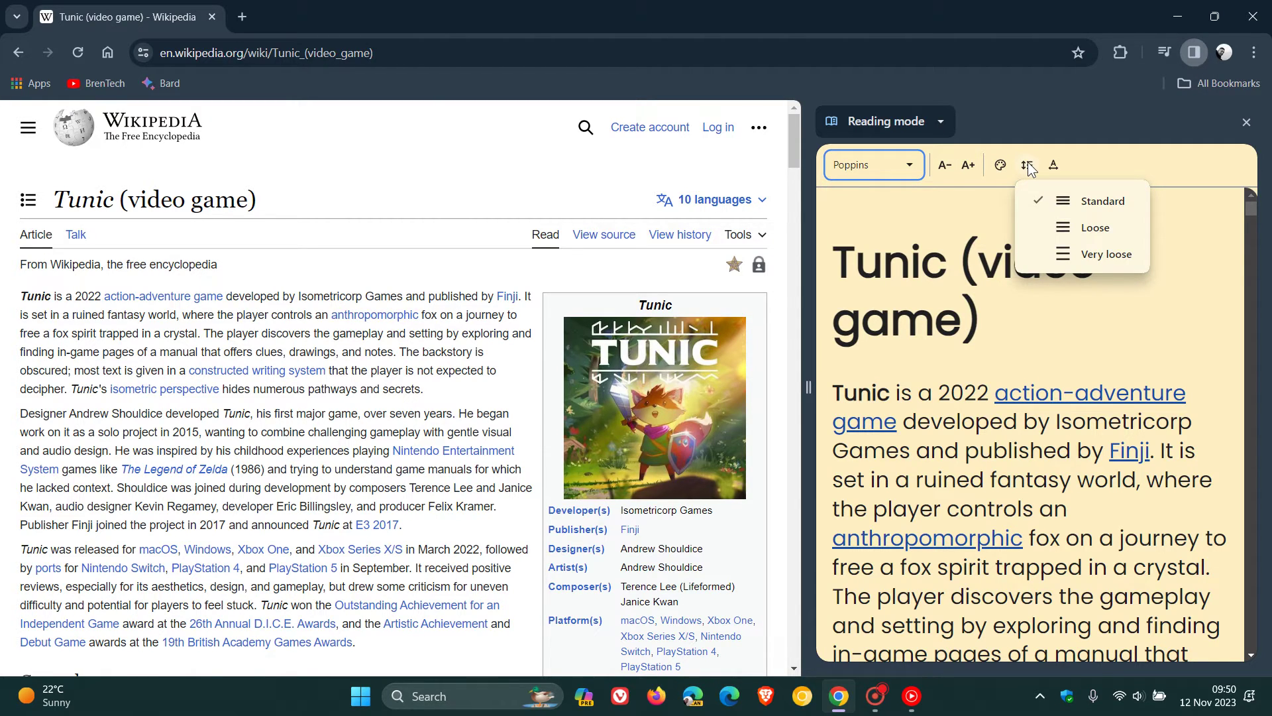
pyautogui.click(1076, 226)
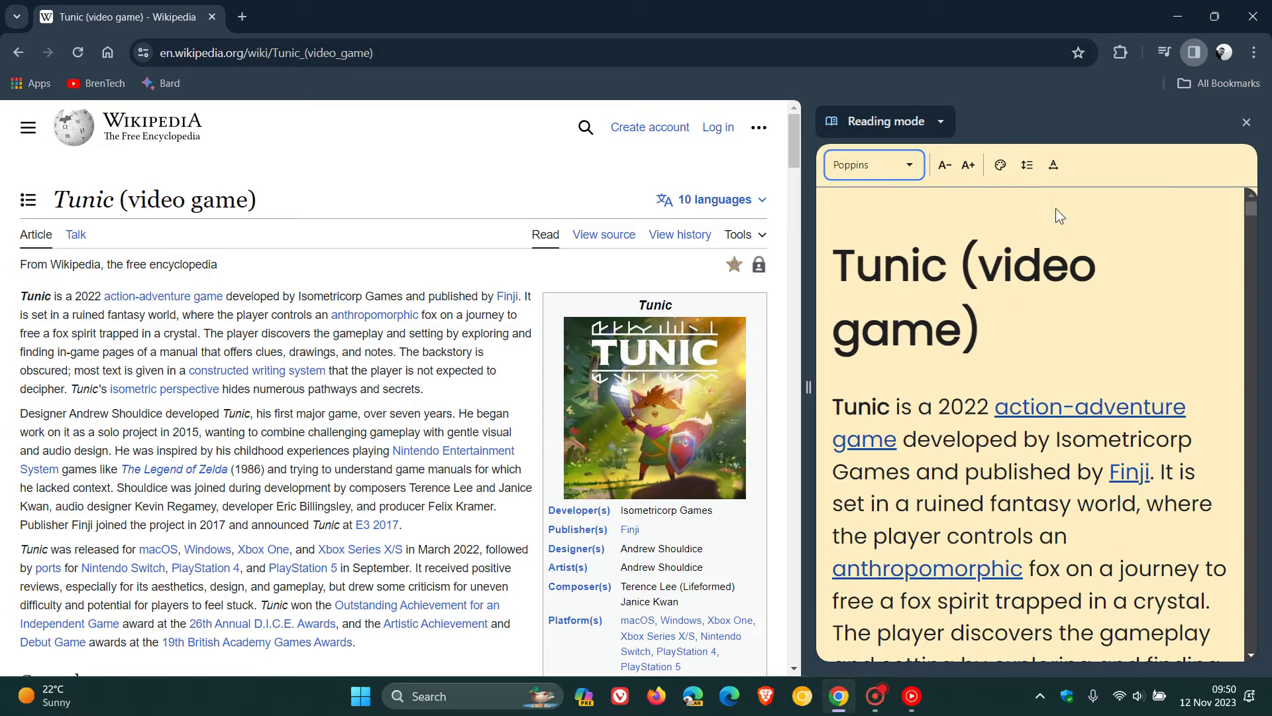
pyautogui.click(1029, 169)
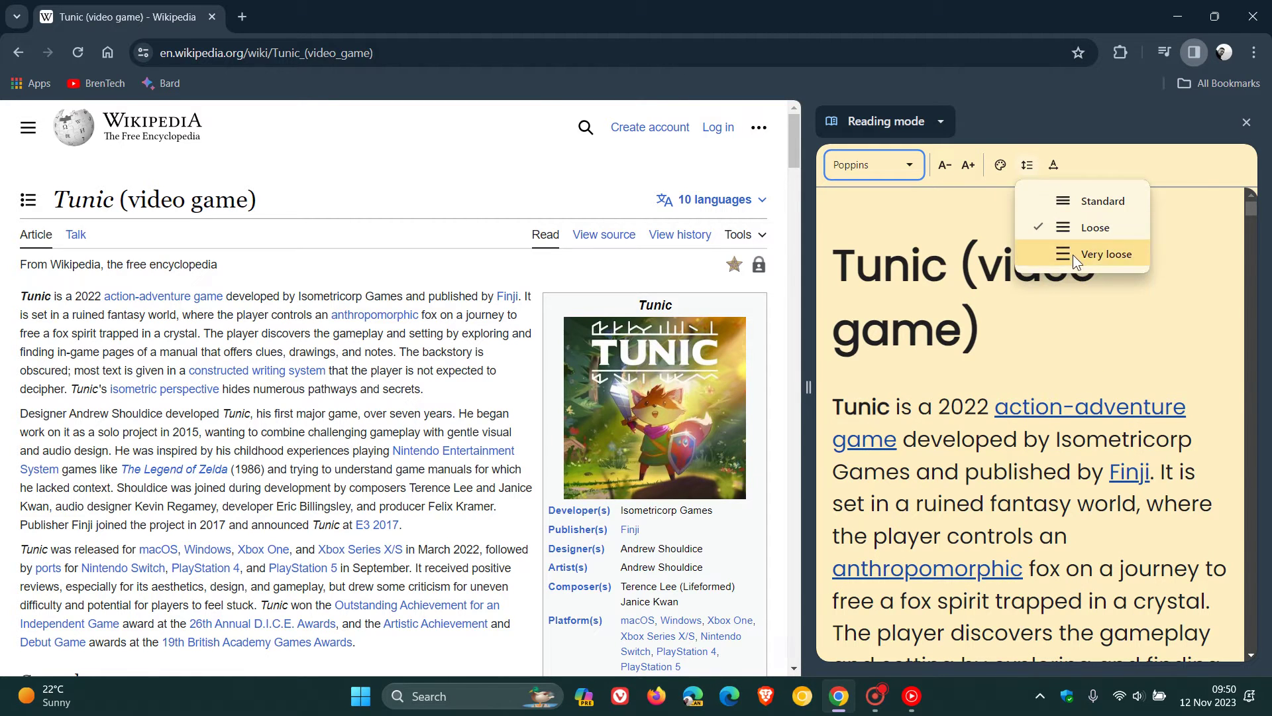
pyautogui.click(1072, 255)
pyautogui.click(1038, 172)
pyautogui.click(1060, 198)
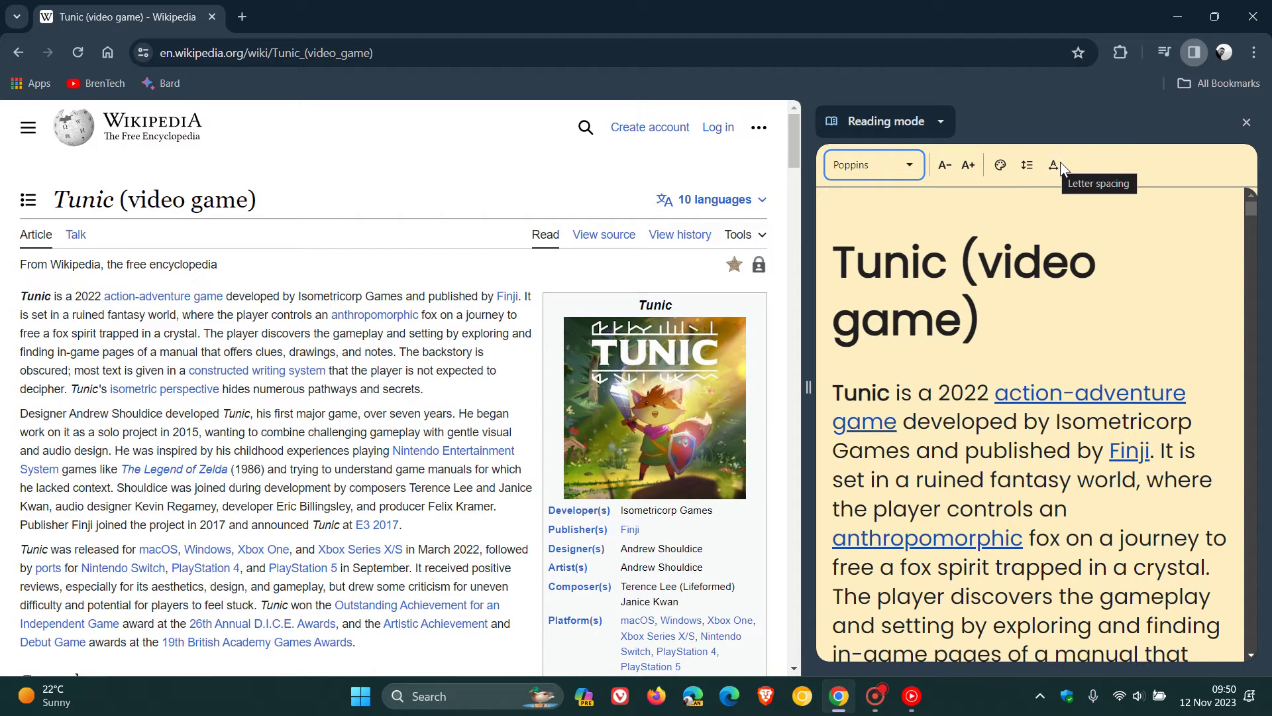
# Try Wide and Very wide letter spacing, then return it to Standard.
pyautogui.click(1055, 164)
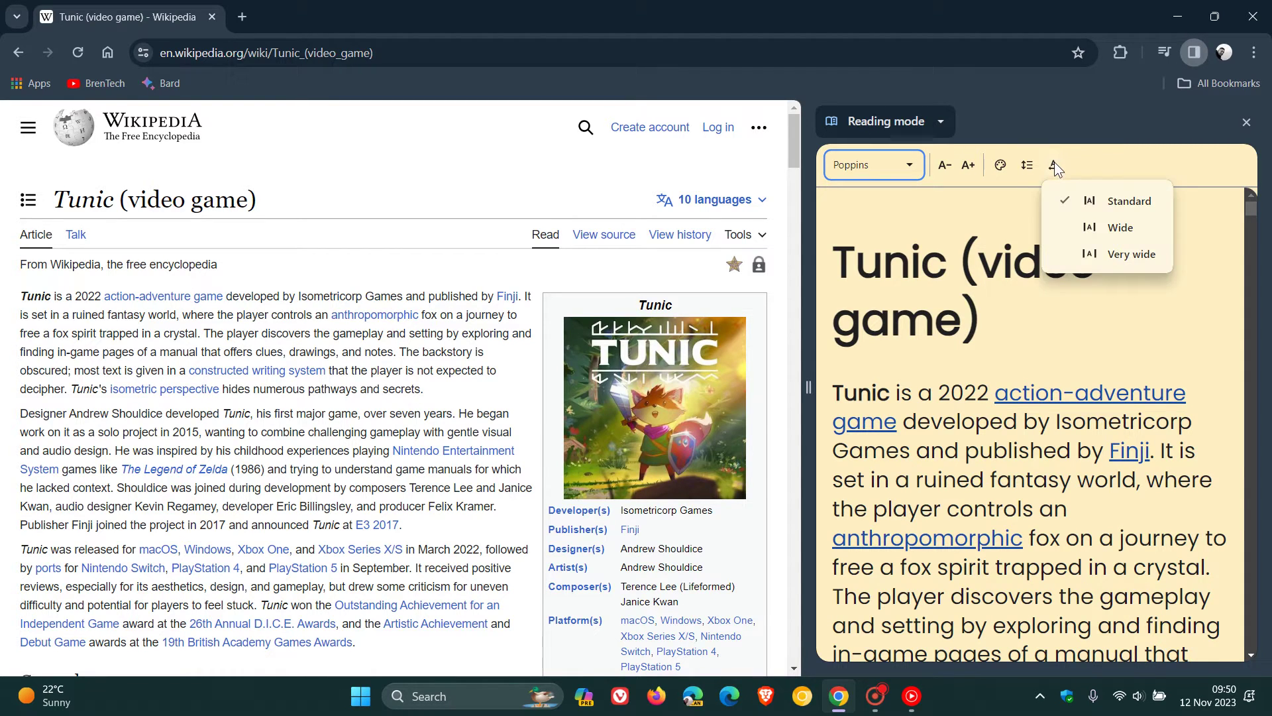
pyautogui.click(1101, 228)
pyautogui.click(1055, 164)
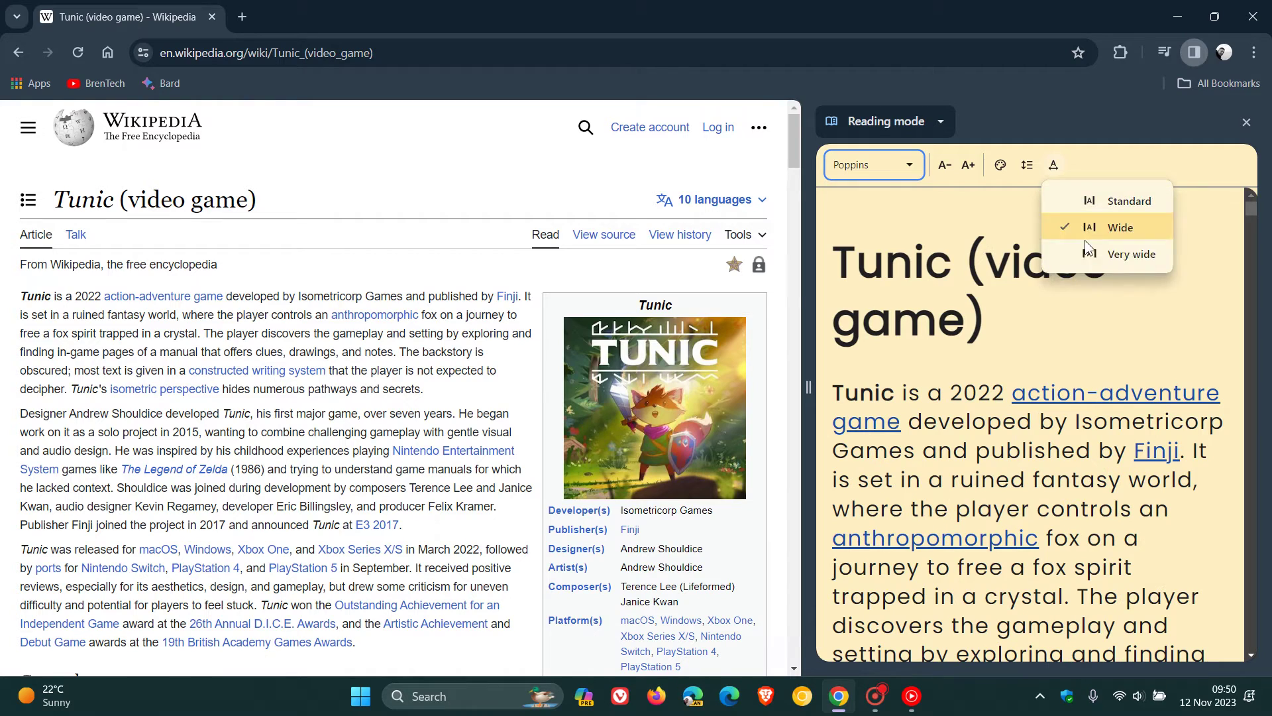
pyautogui.click(1087, 253)
pyautogui.click(1056, 176)
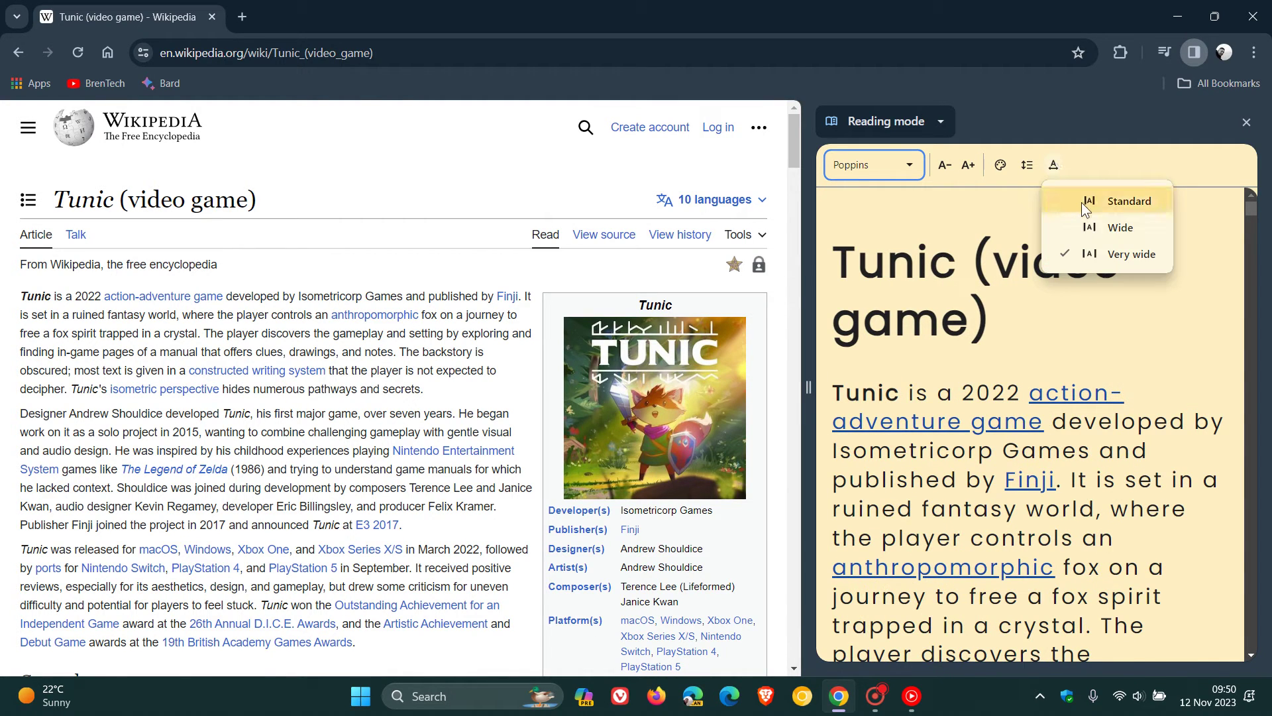
pyautogui.click(1081, 202)
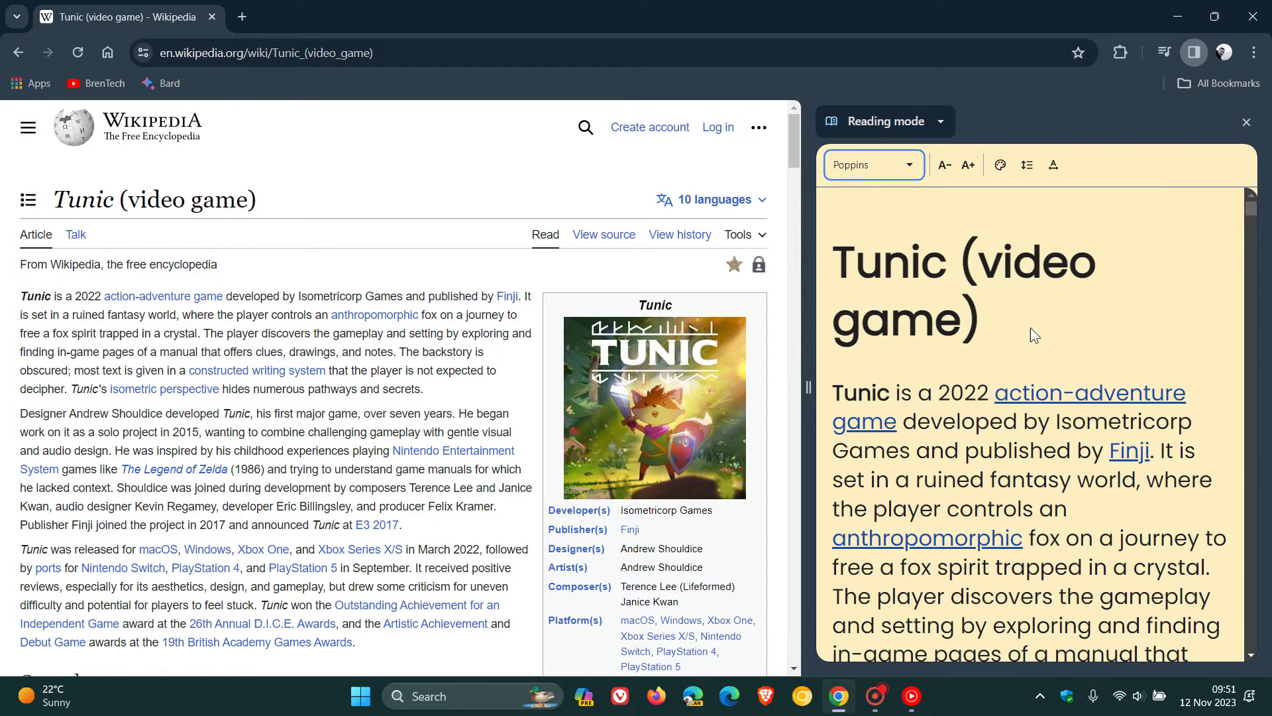
# Narrow the Reading mode panel, return to the New Tab page, and close the side panel.
pyautogui.moveTo(816, 390); pyautogui.dragTo(1076, 438)
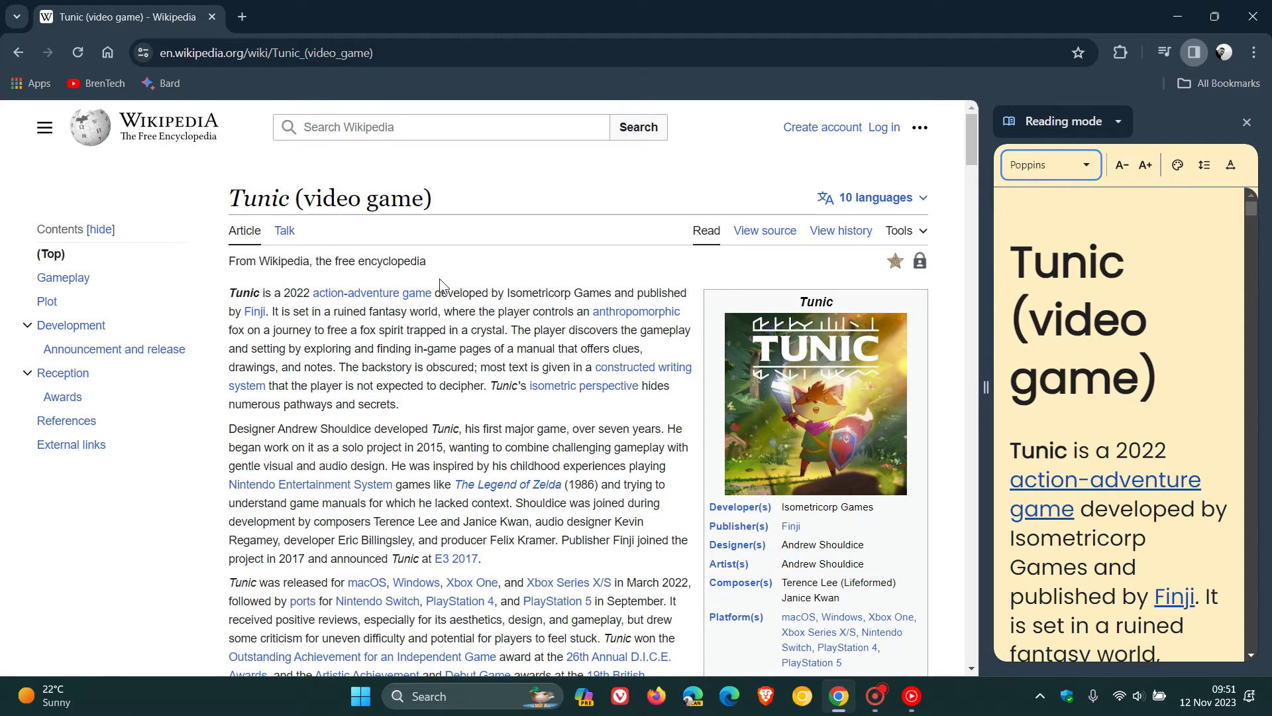
pyautogui.click(108, 53)
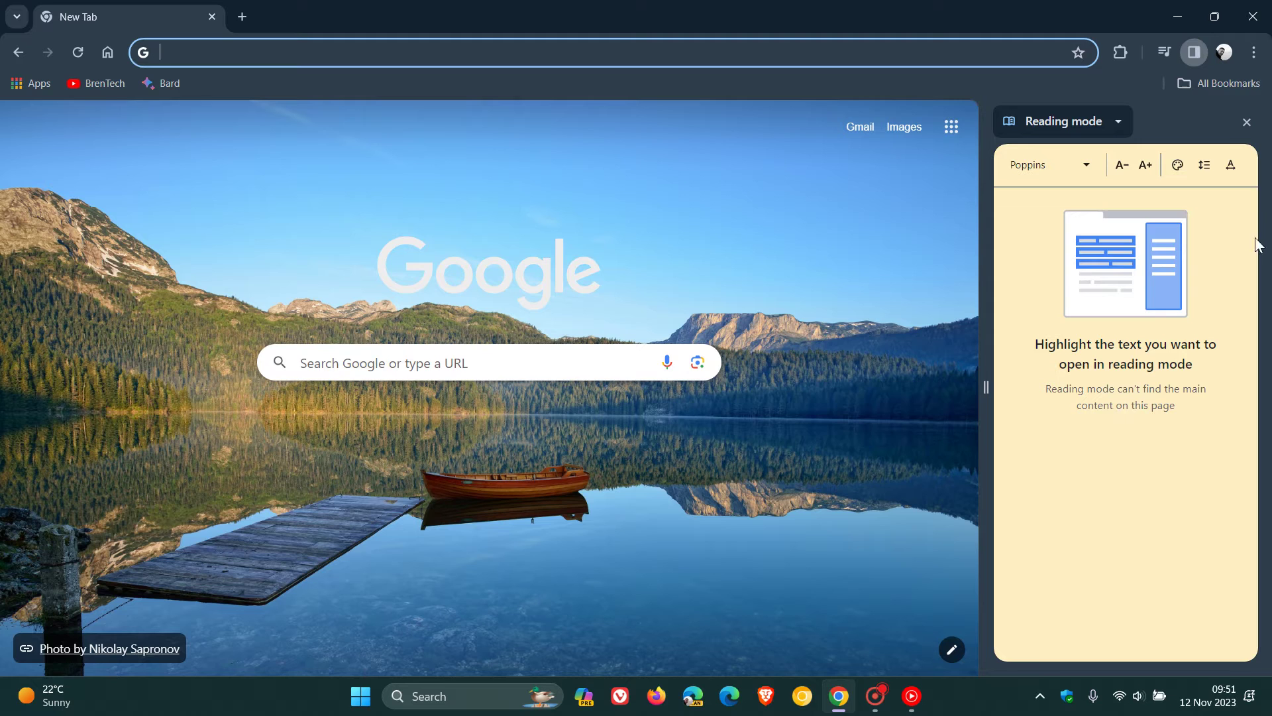
pyautogui.click(1247, 122)
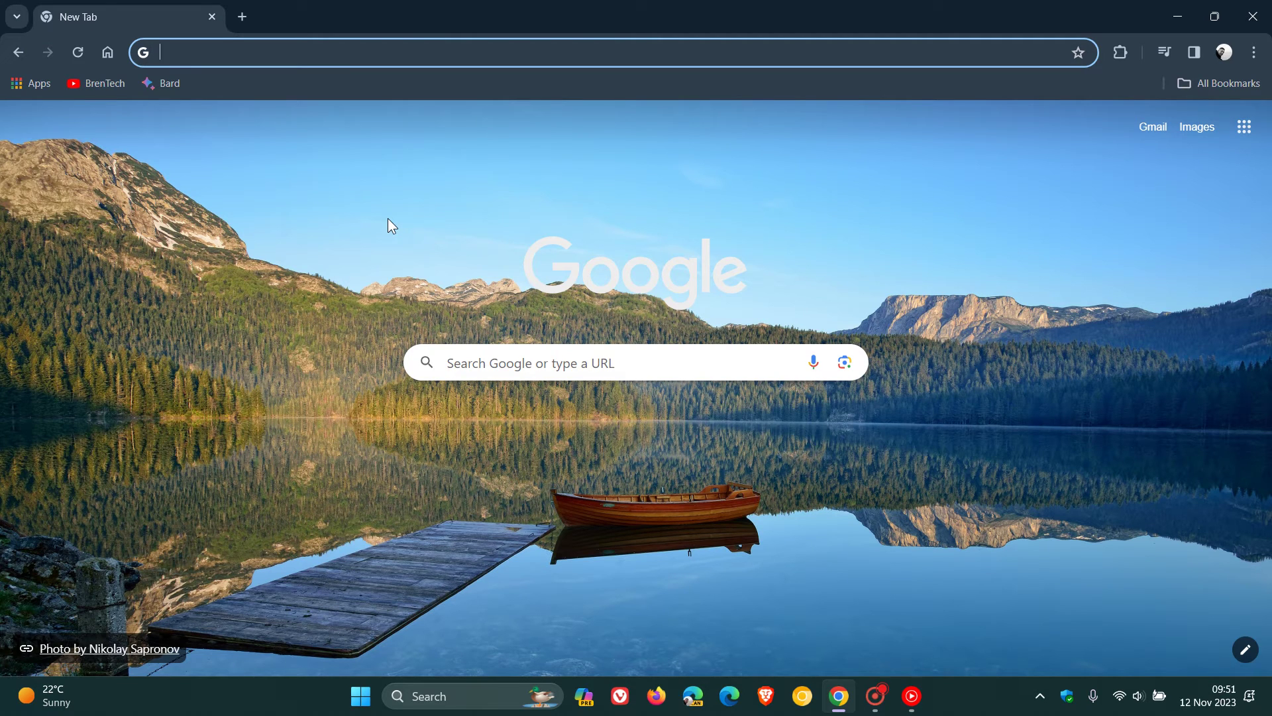
# Open chrome://flags and search the experiments for 'reading'.
pyautogui.click(301, 45)
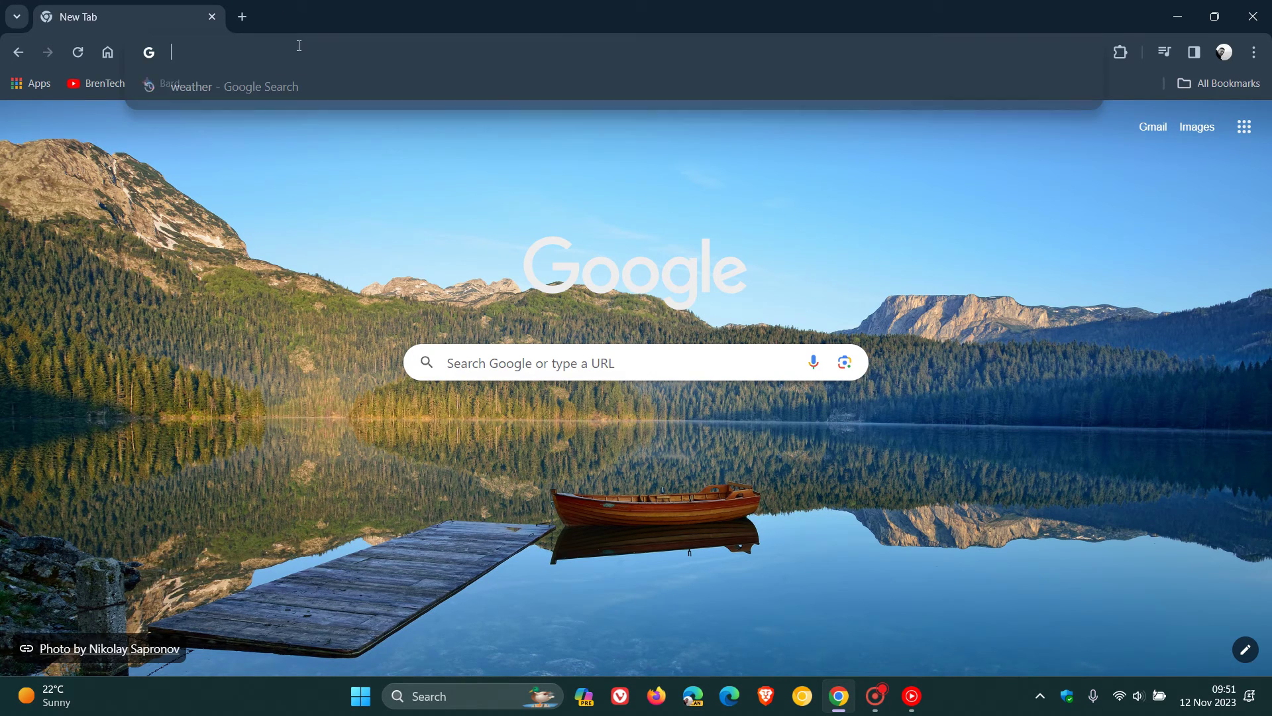
pyautogui.write('cf')
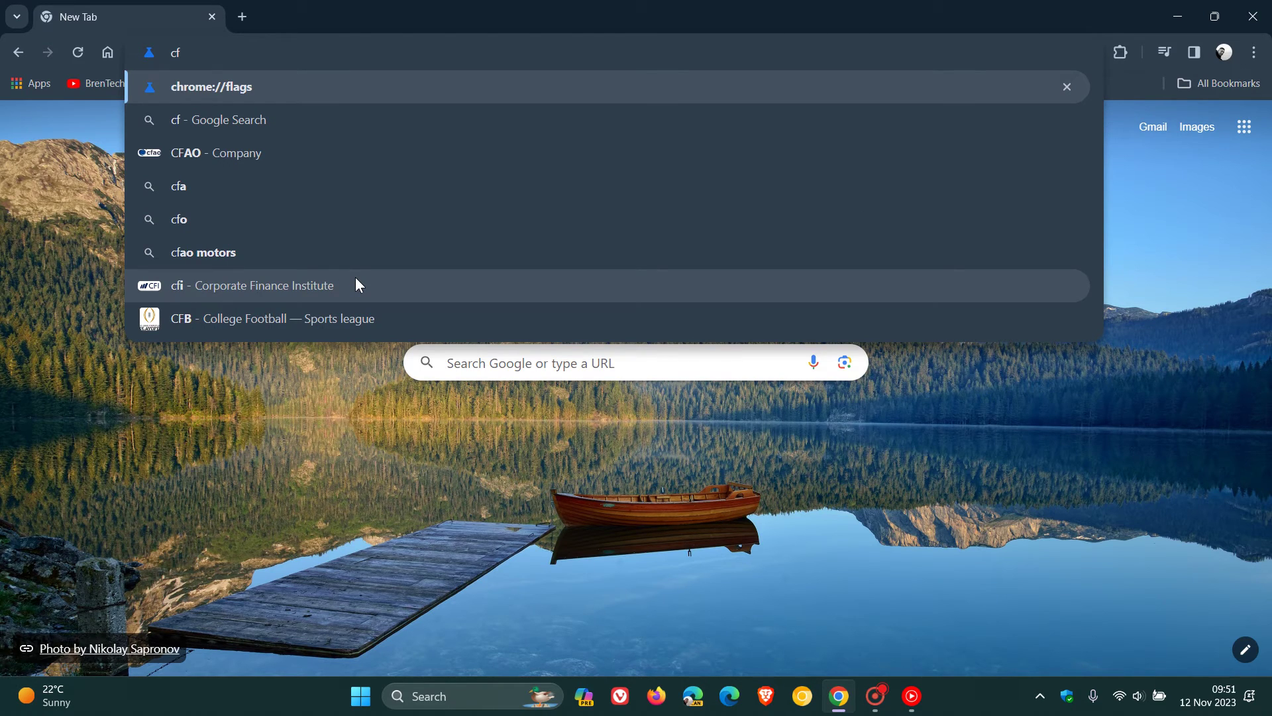
pyautogui.press('Return')
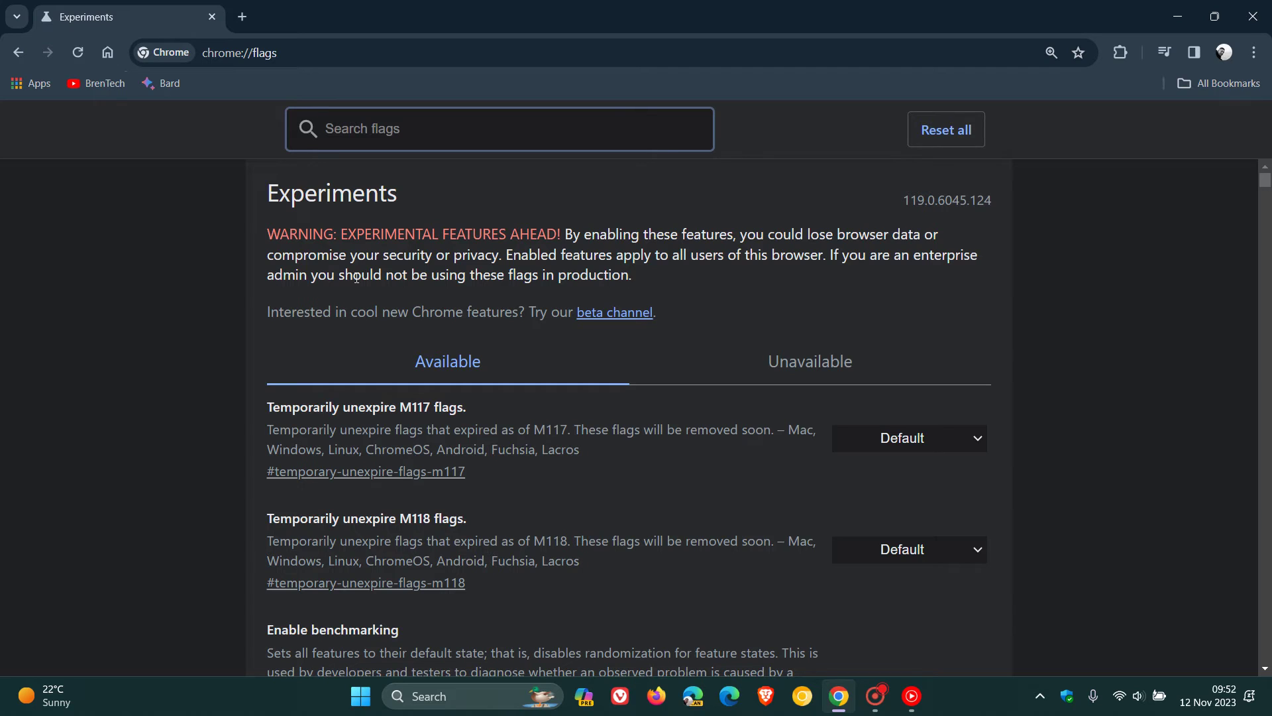
pyautogui.write('readi')
pyautogui.write('ng')
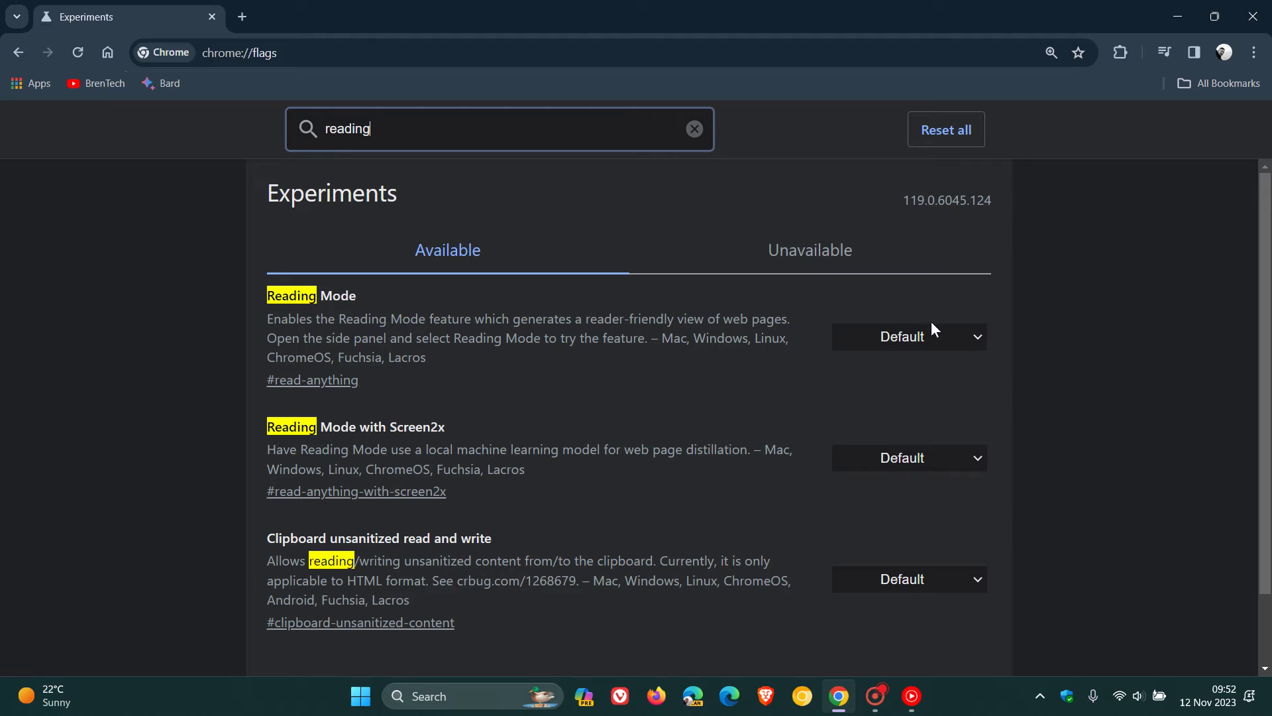
# Set the Reading Mode flag to Disabled and relaunch Chrome.
pyautogui.click(911, 338)
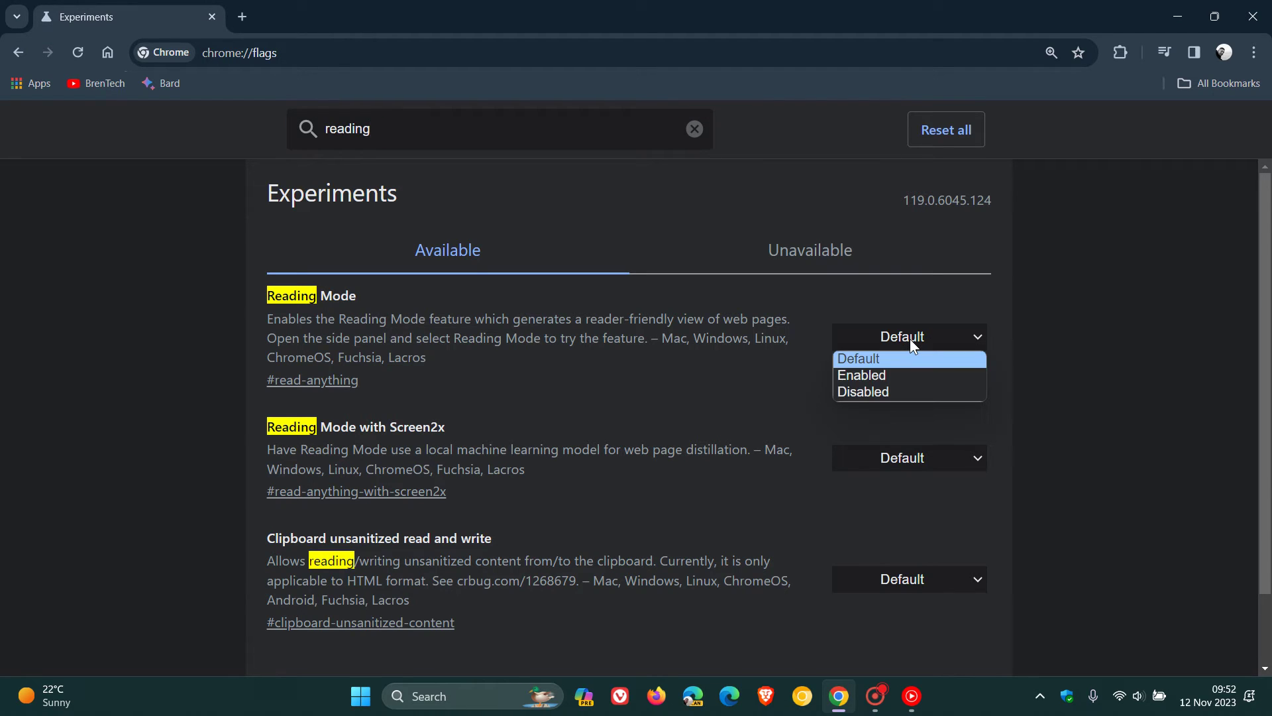
pyautogui.click(928, 391)
pyautogui.click(1168, 635)
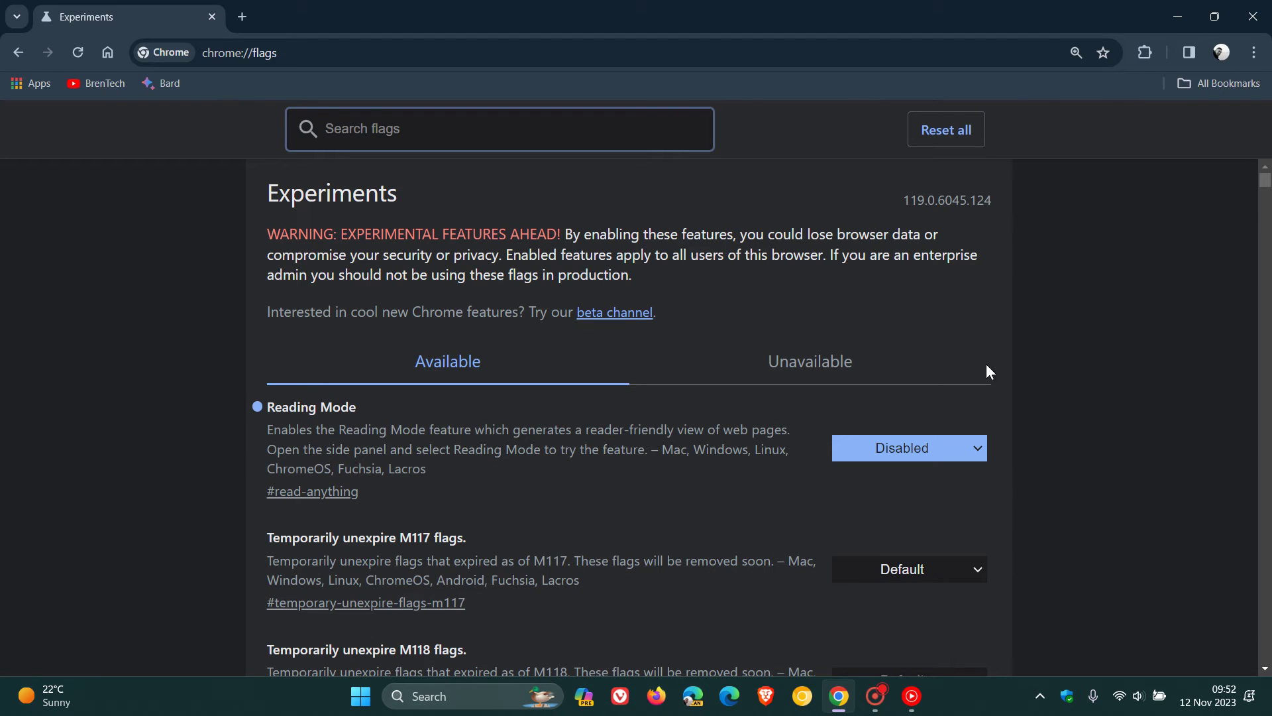
# From the New Tab page, check the side panel views for Reading mode, then close the panel.
pyautogui.click(108, 52)
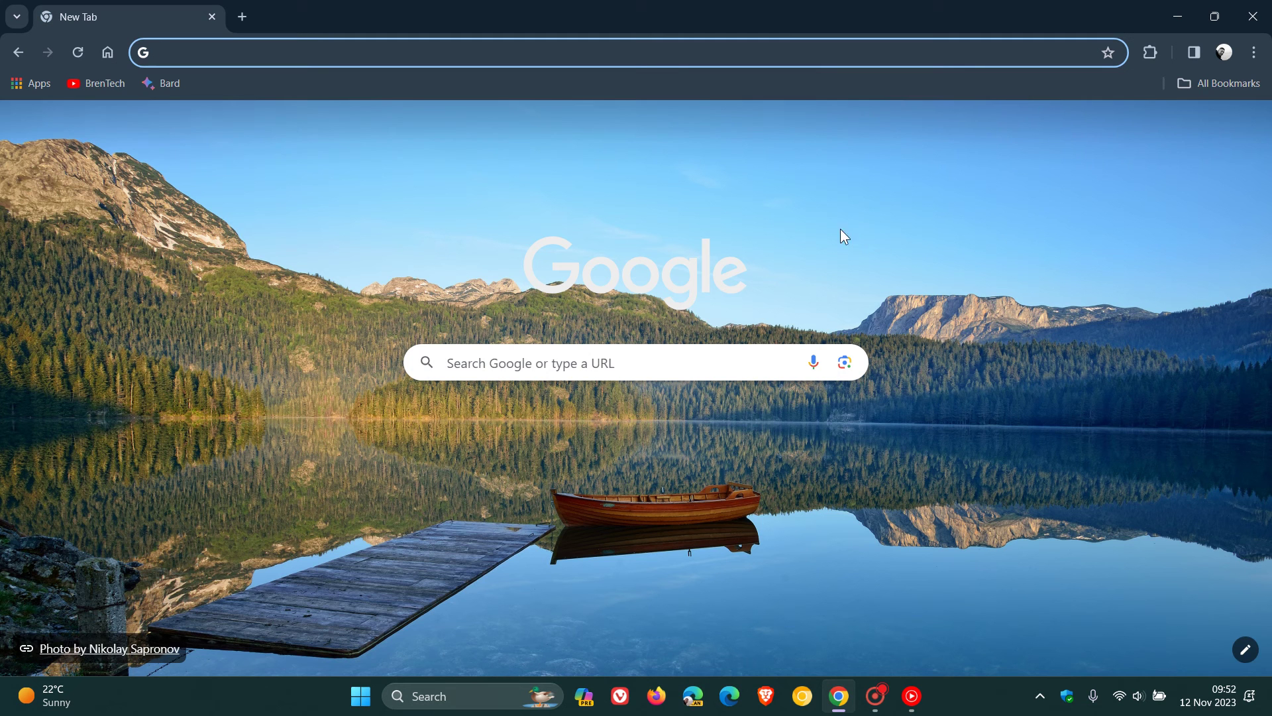
pyautogui.click(1195, 53)
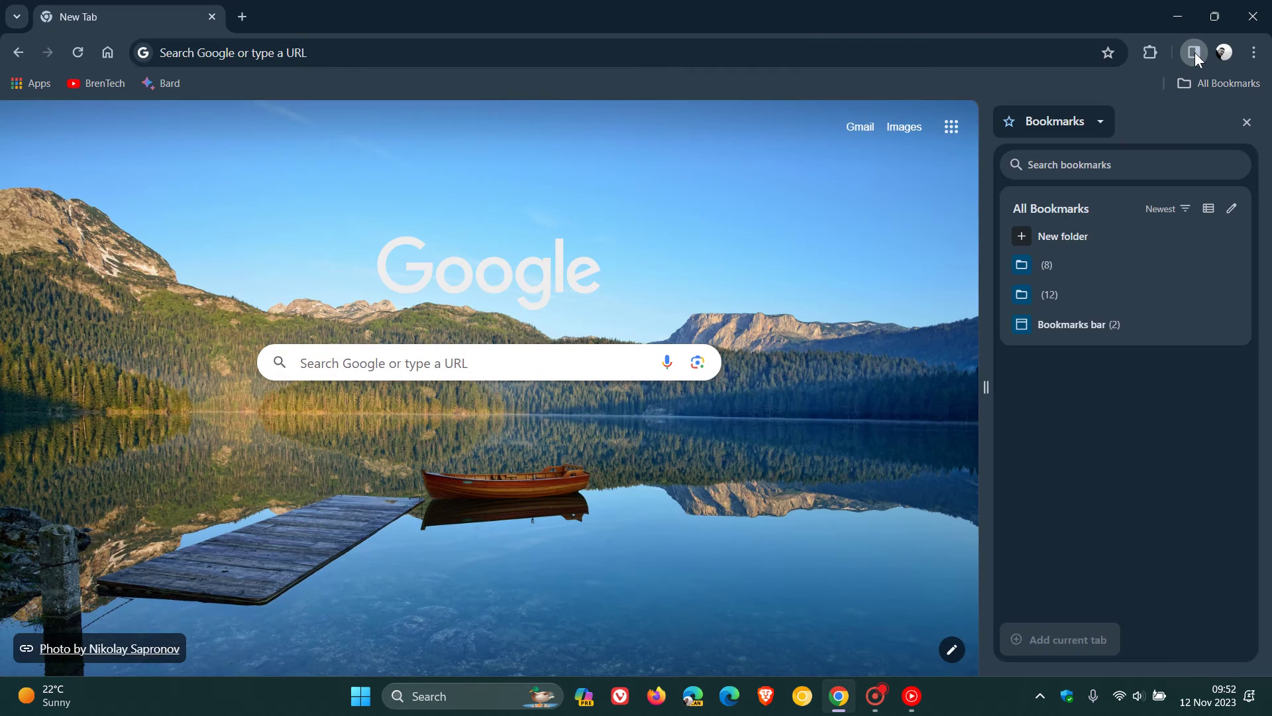
pyautogui.click(1060, 121)
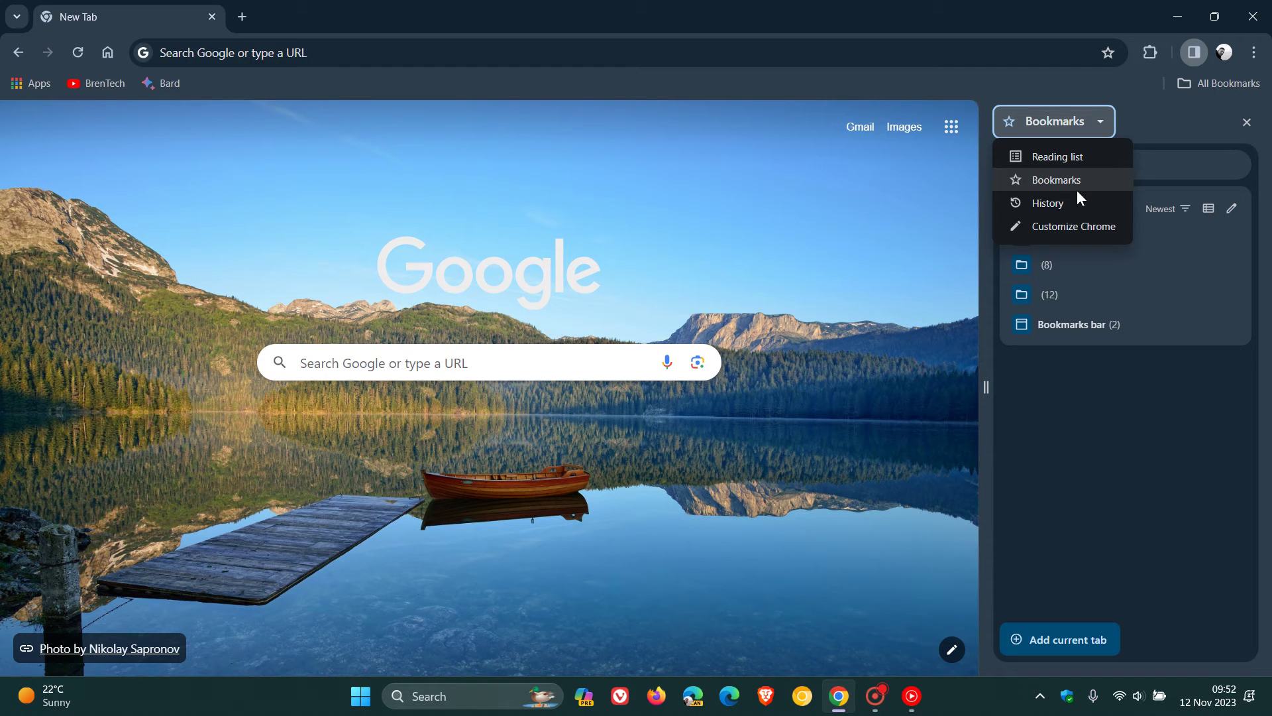
pyautogui.click(1247, 123)
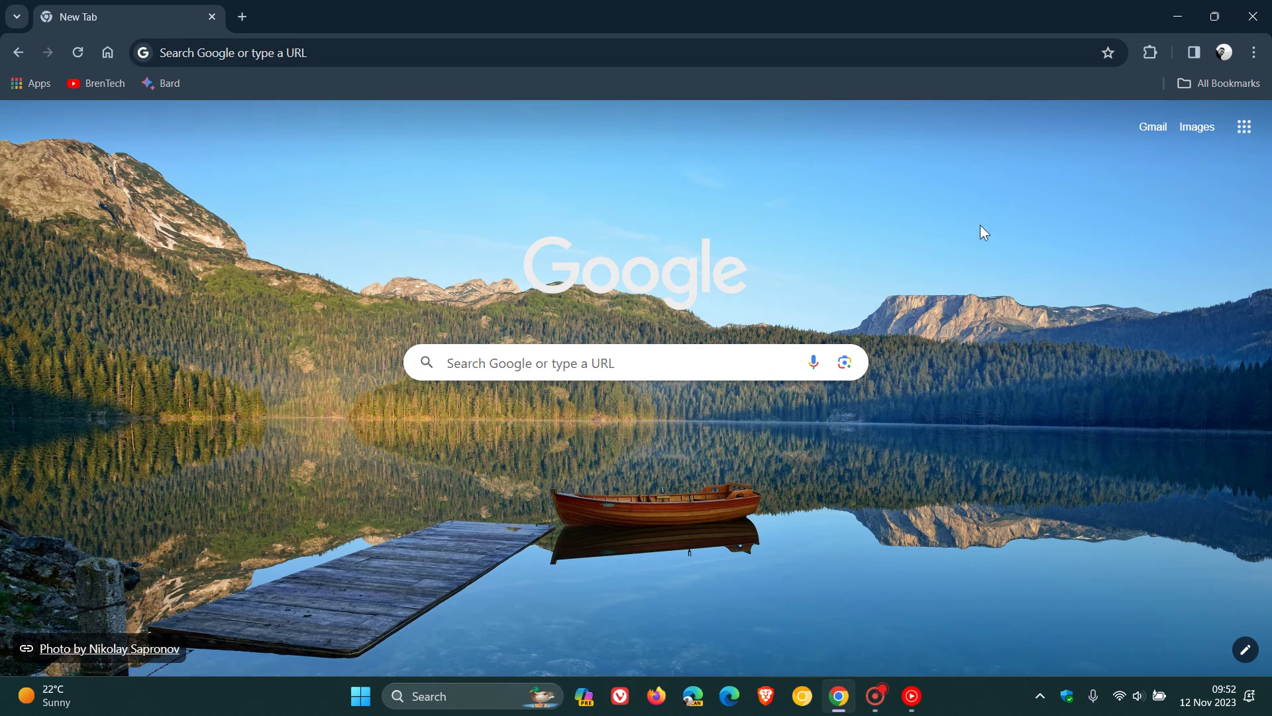
# In chrome://flags, set the Reading Mode flag back to Default and relaunch Chrome.
pyautogui.click(398, 52)
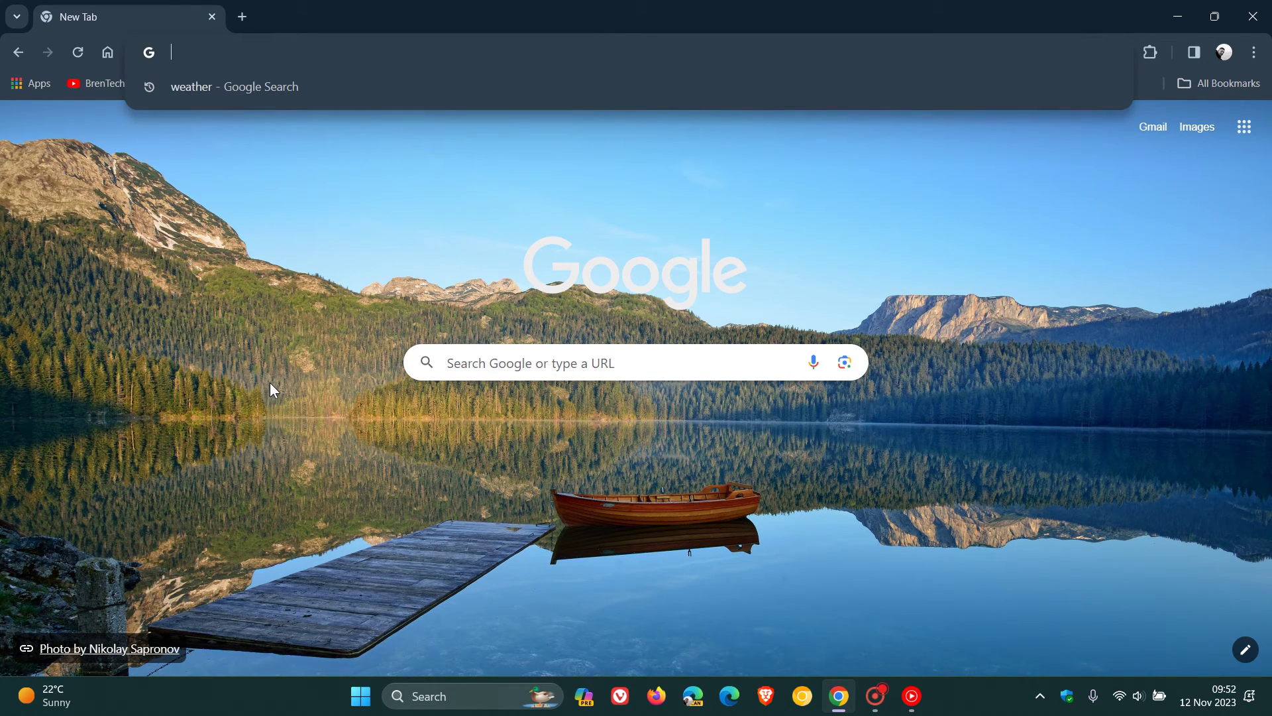
pyautogui.write('cf')
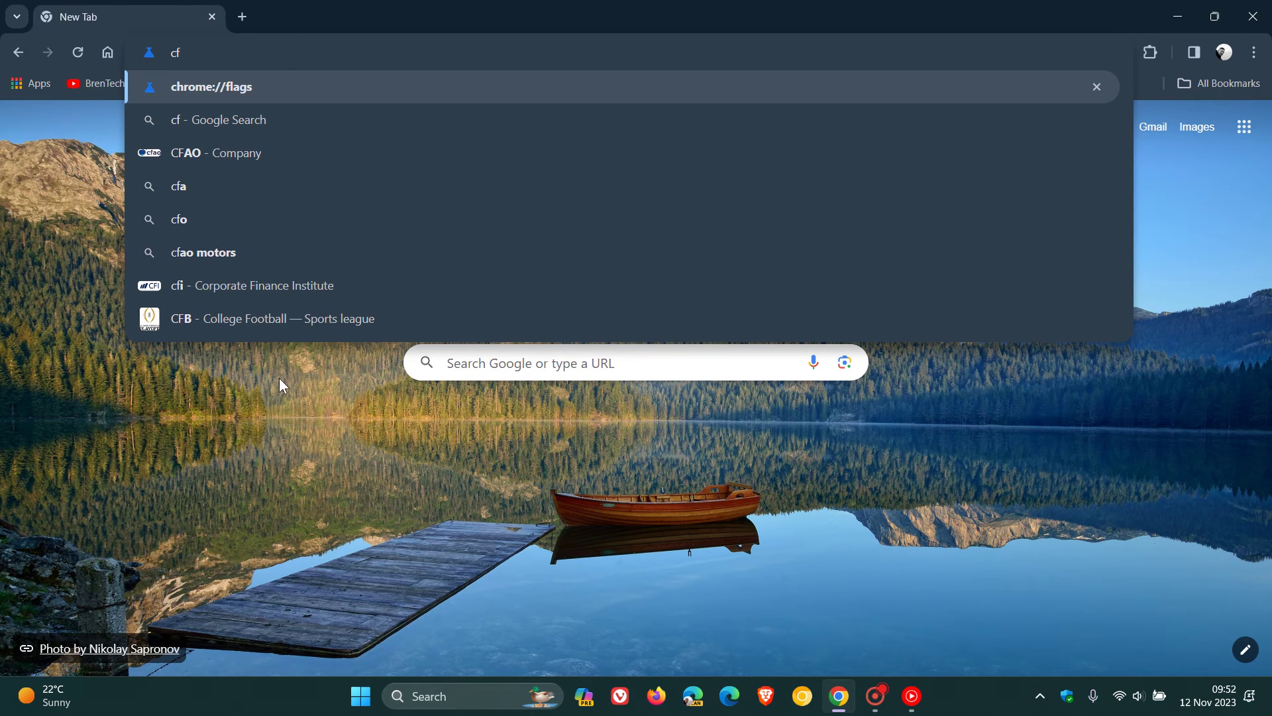
pyautogui.press('Return')
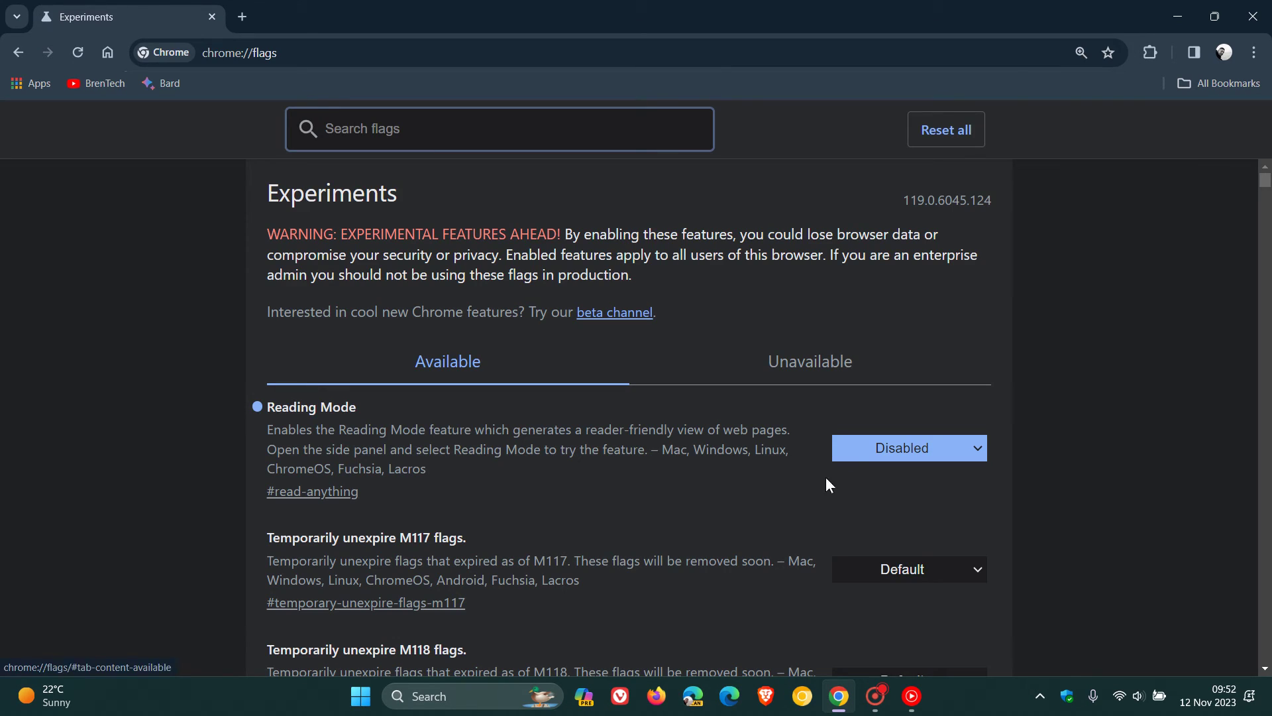
pyautogui.click(870, 454)
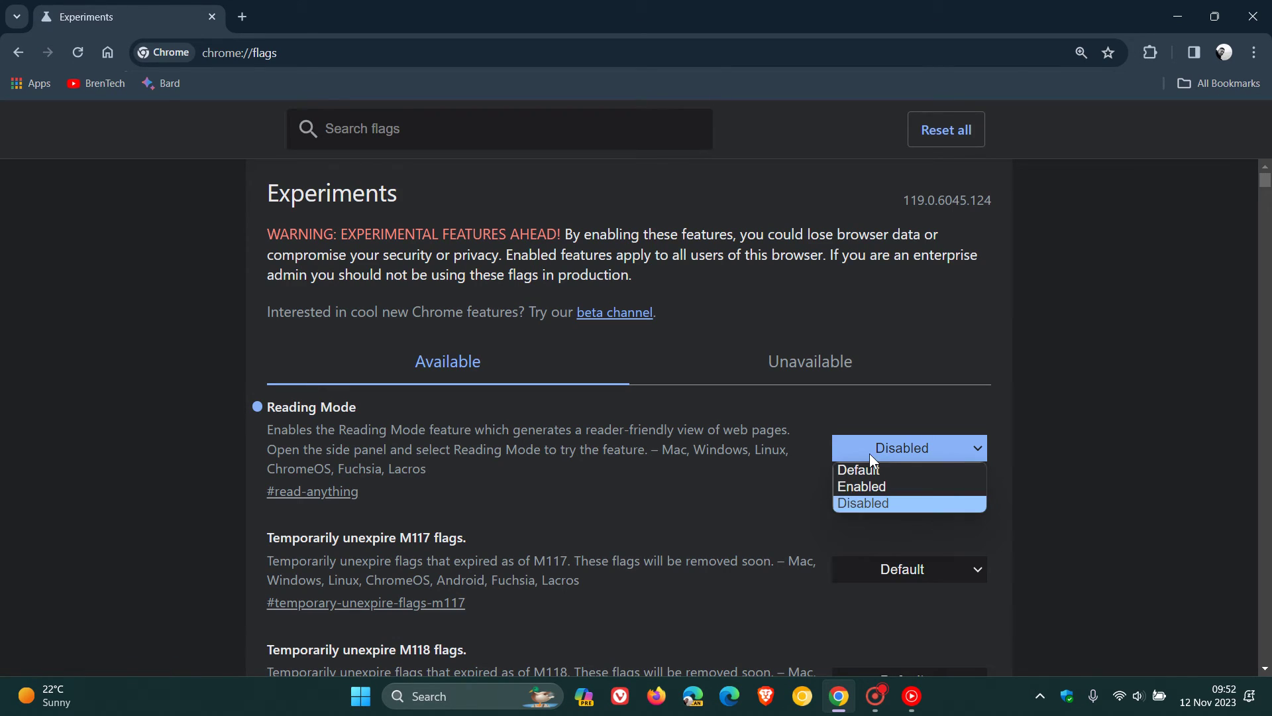
pyautogui.click(913, 468)
pyautogui.click(1192, 637)
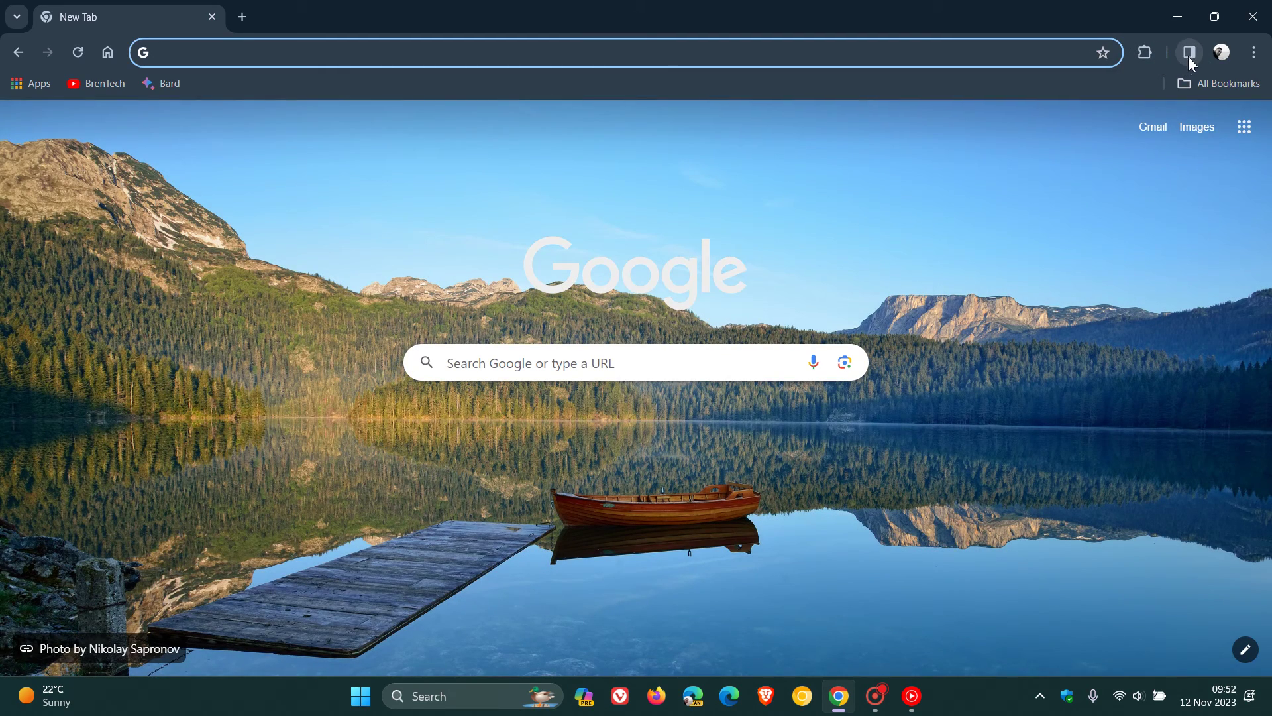
pyautogui.click(1189, 52)
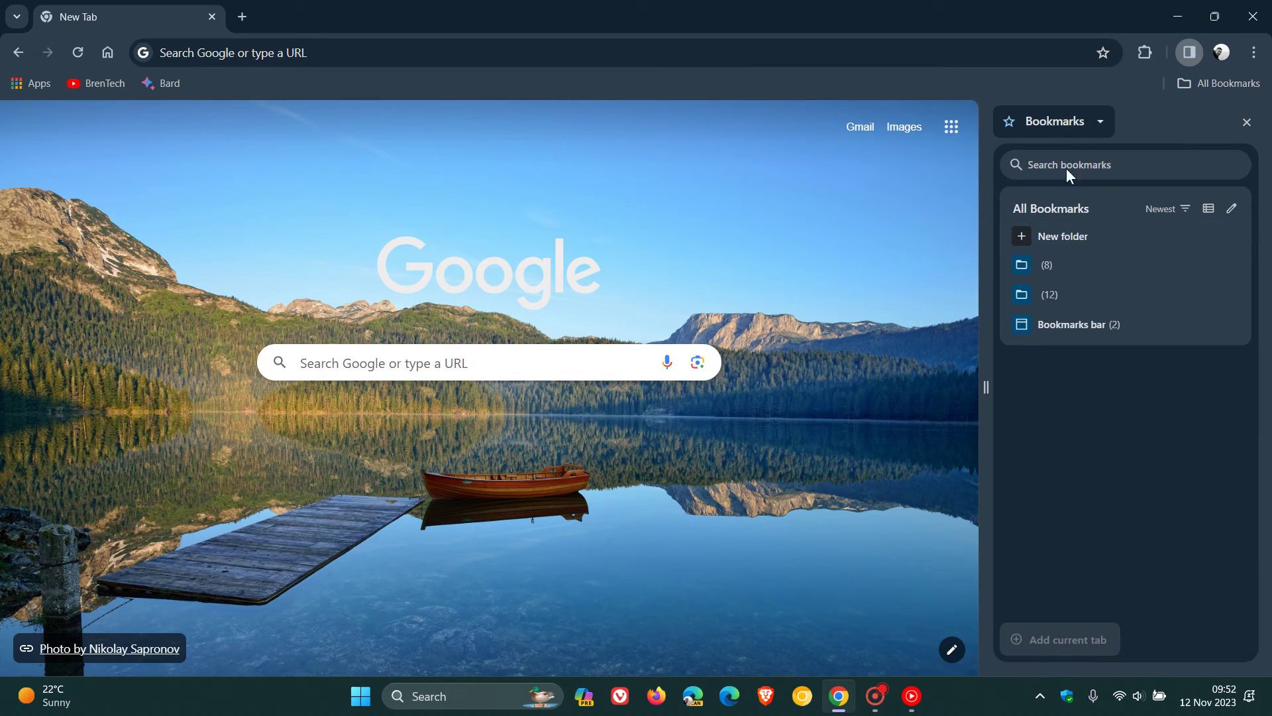
pyautogui.click(1062, 122)
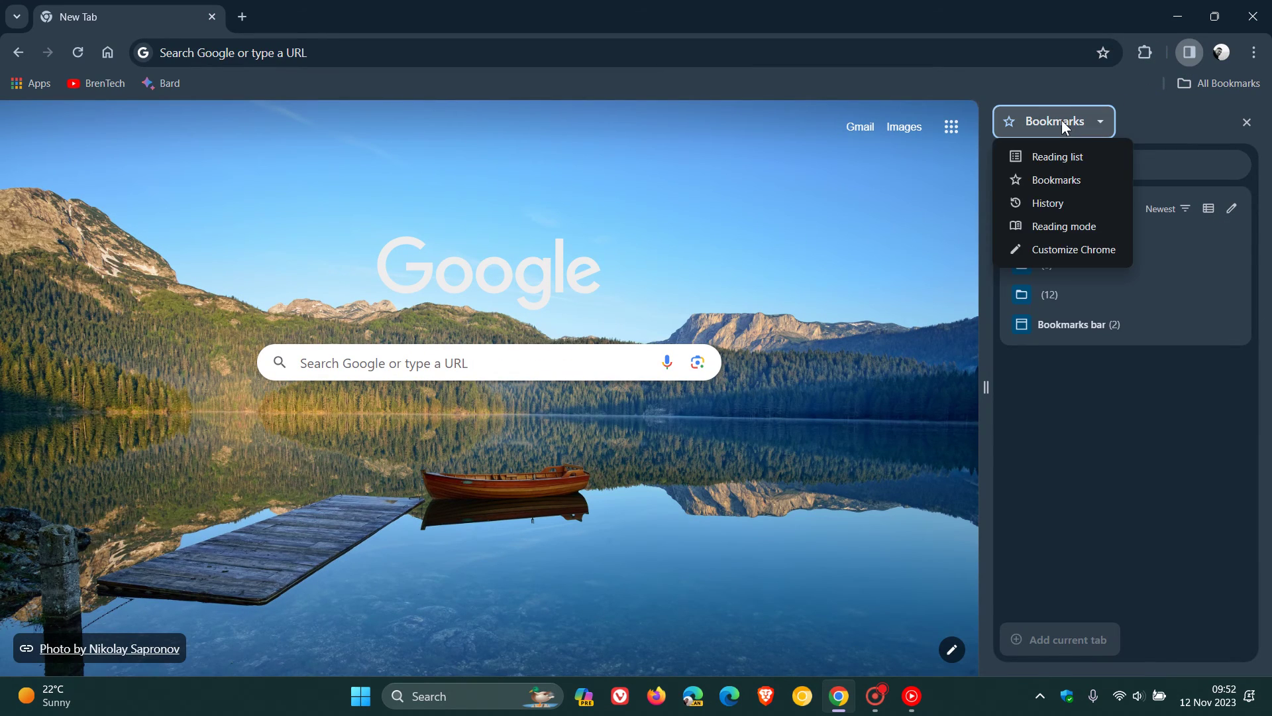
pyautogui.click(1065, 224)
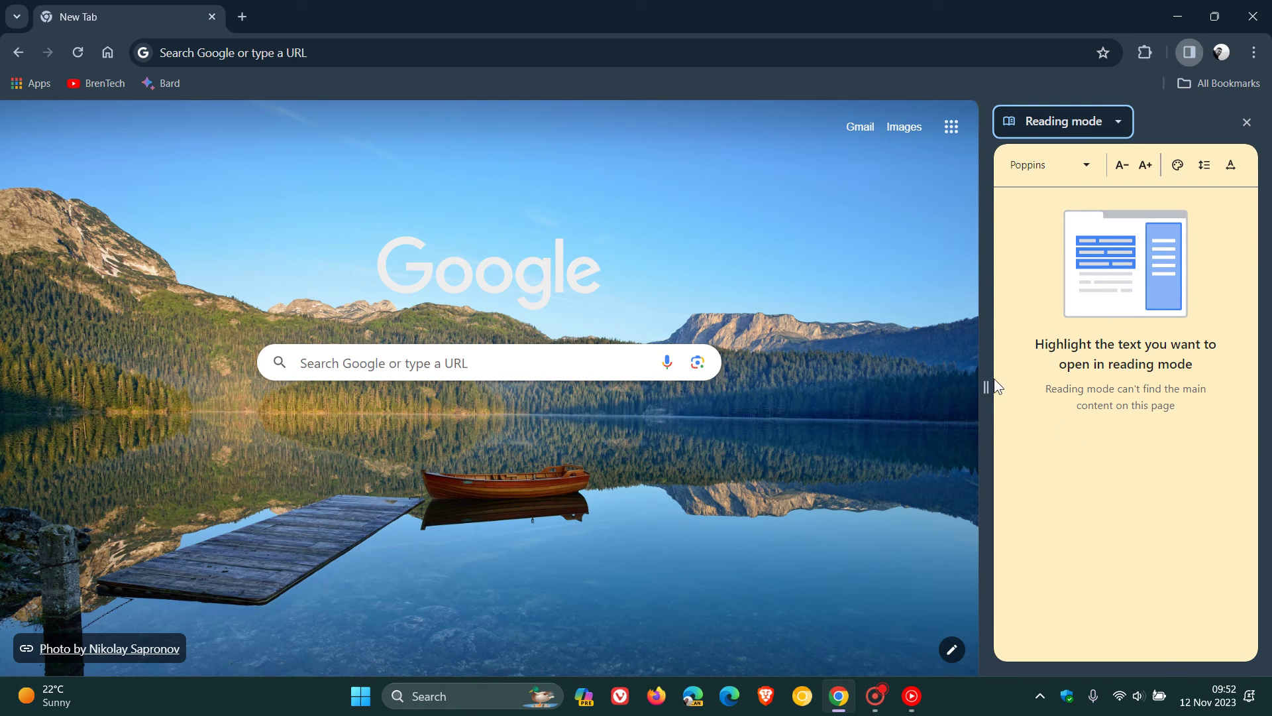
pyautogui.moveTo(995, 385); pyautogui.dragTo(870, 407)
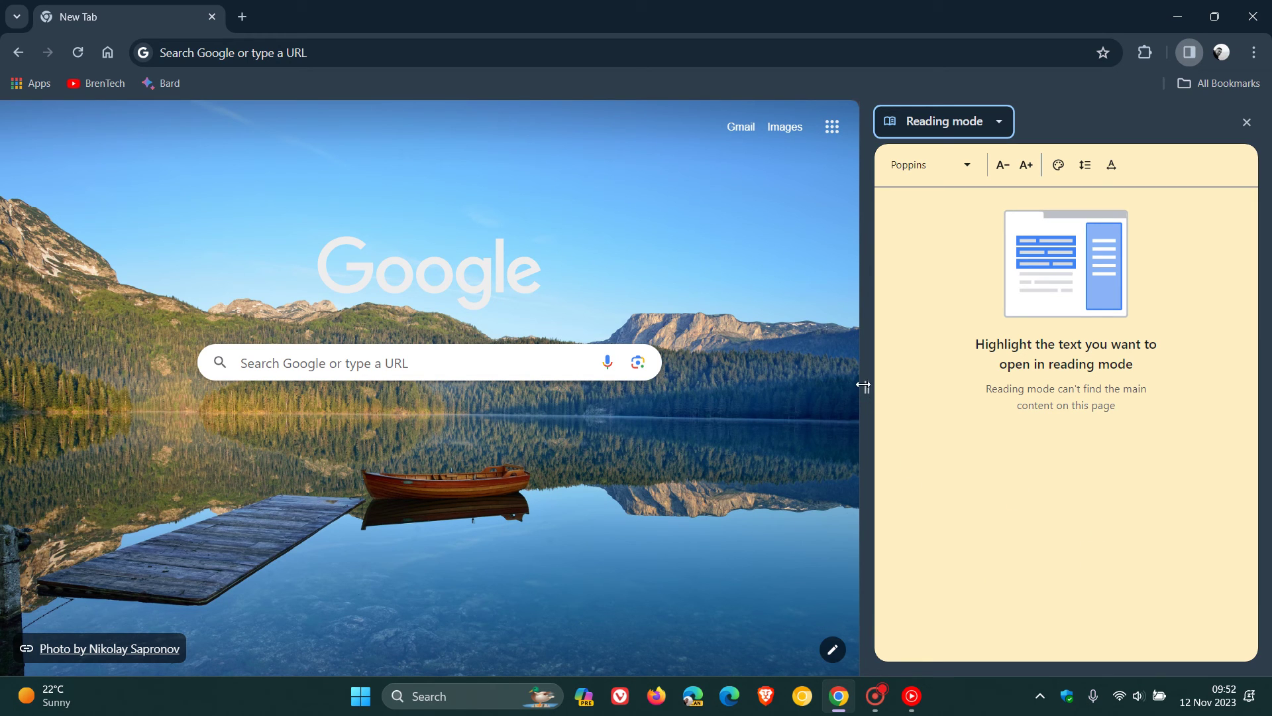
pyautogui.moveTo(867, 386); pyautogui.dragTo(1078, 440)
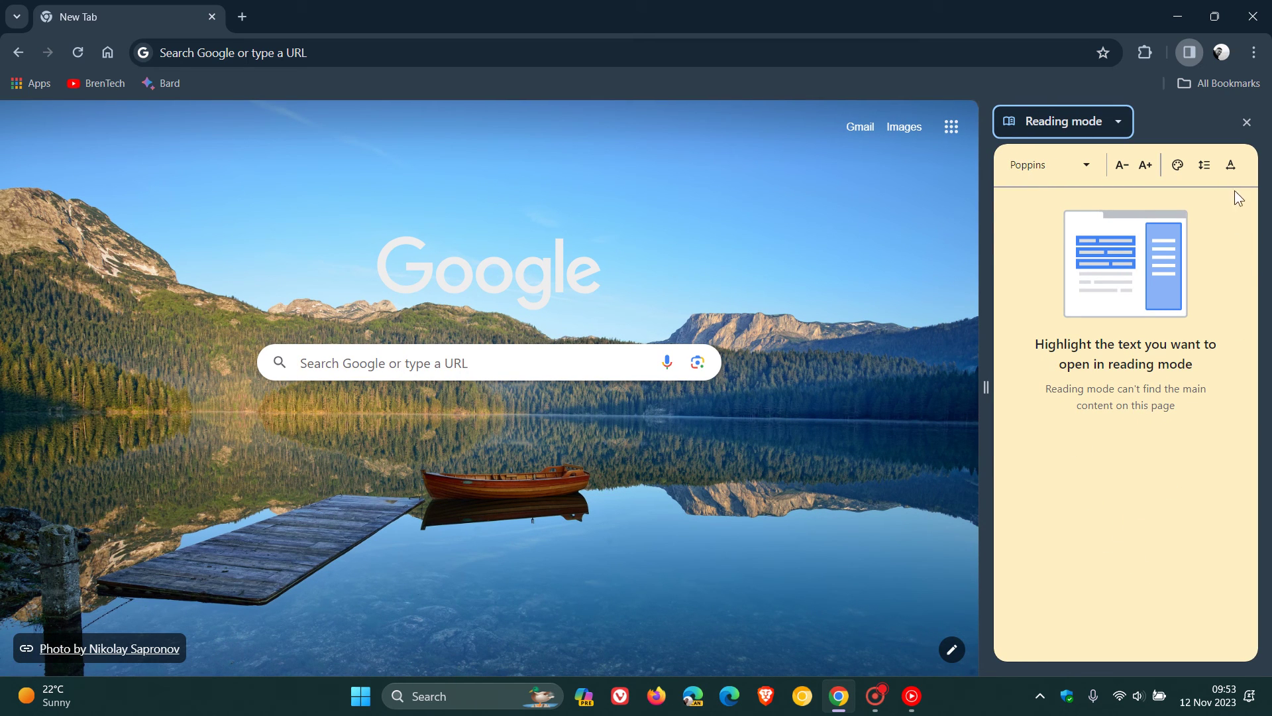
pyautogui.click(1247, 123)
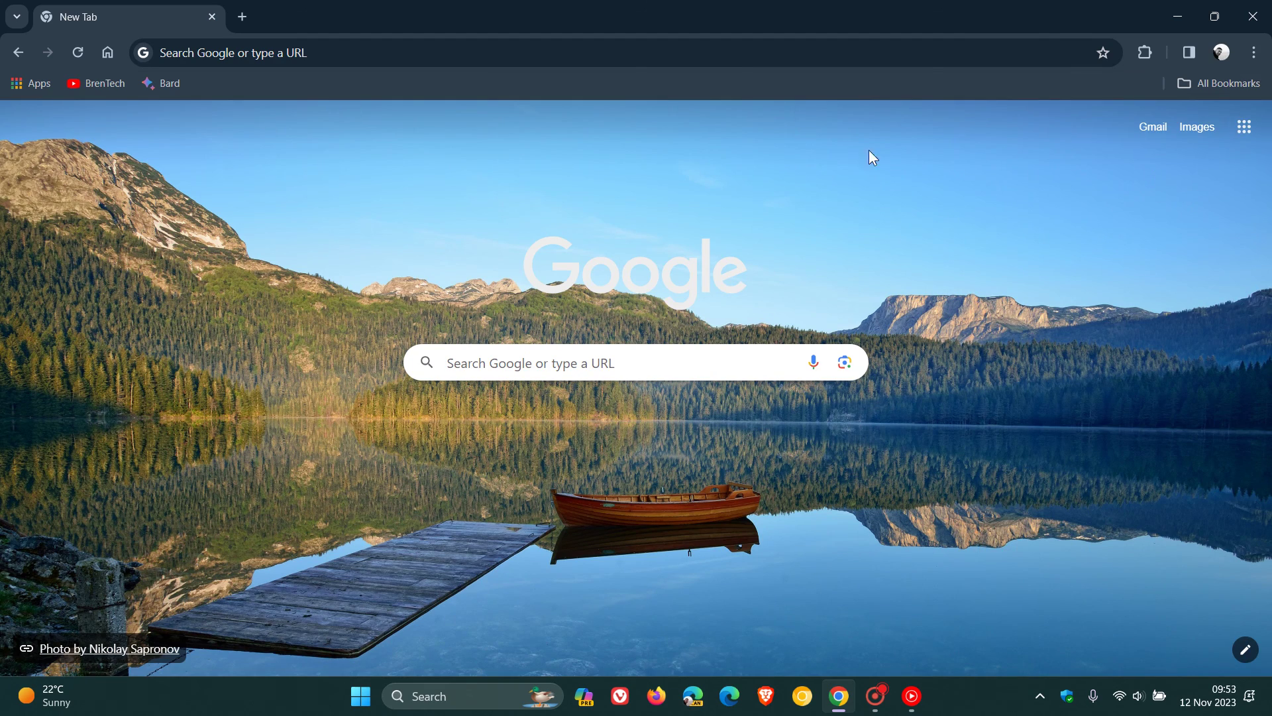